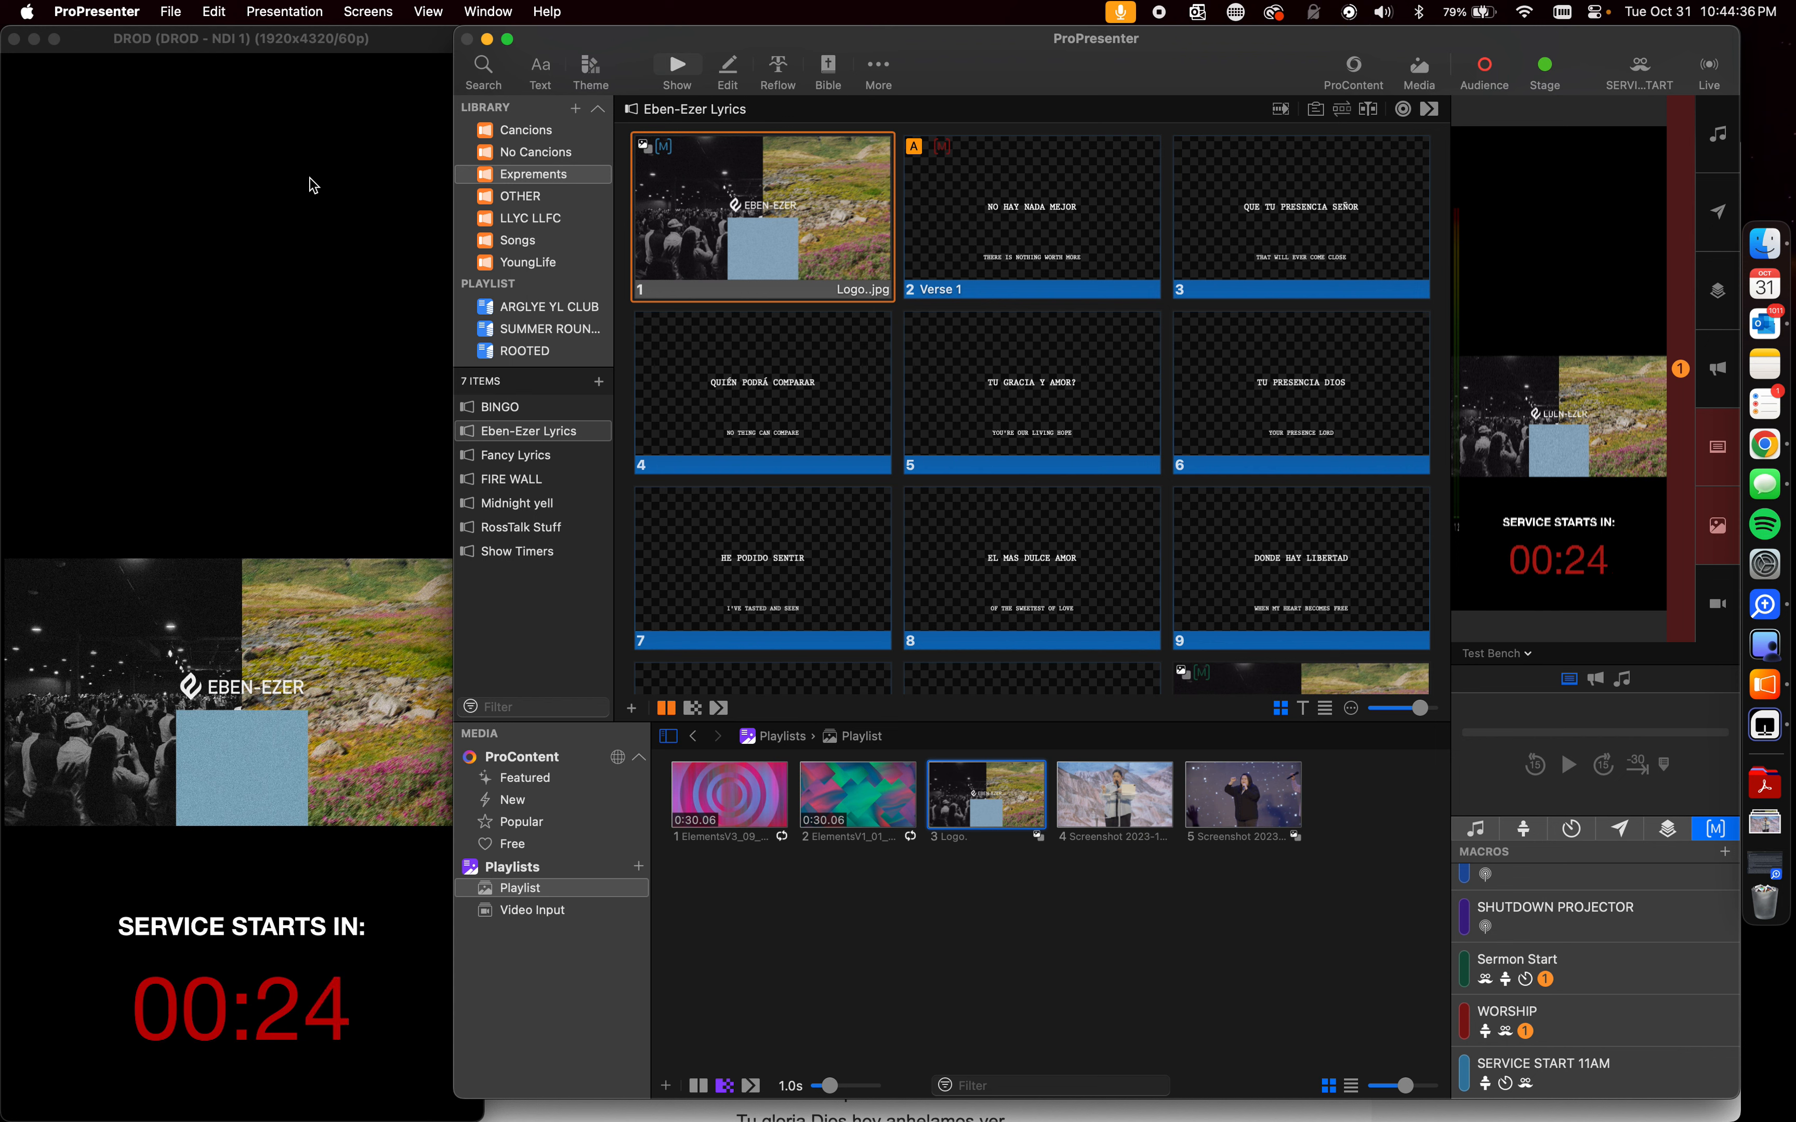
Switch the slide transition to a dissolve and set its duration to 1.2 s
left_click(693, 707)
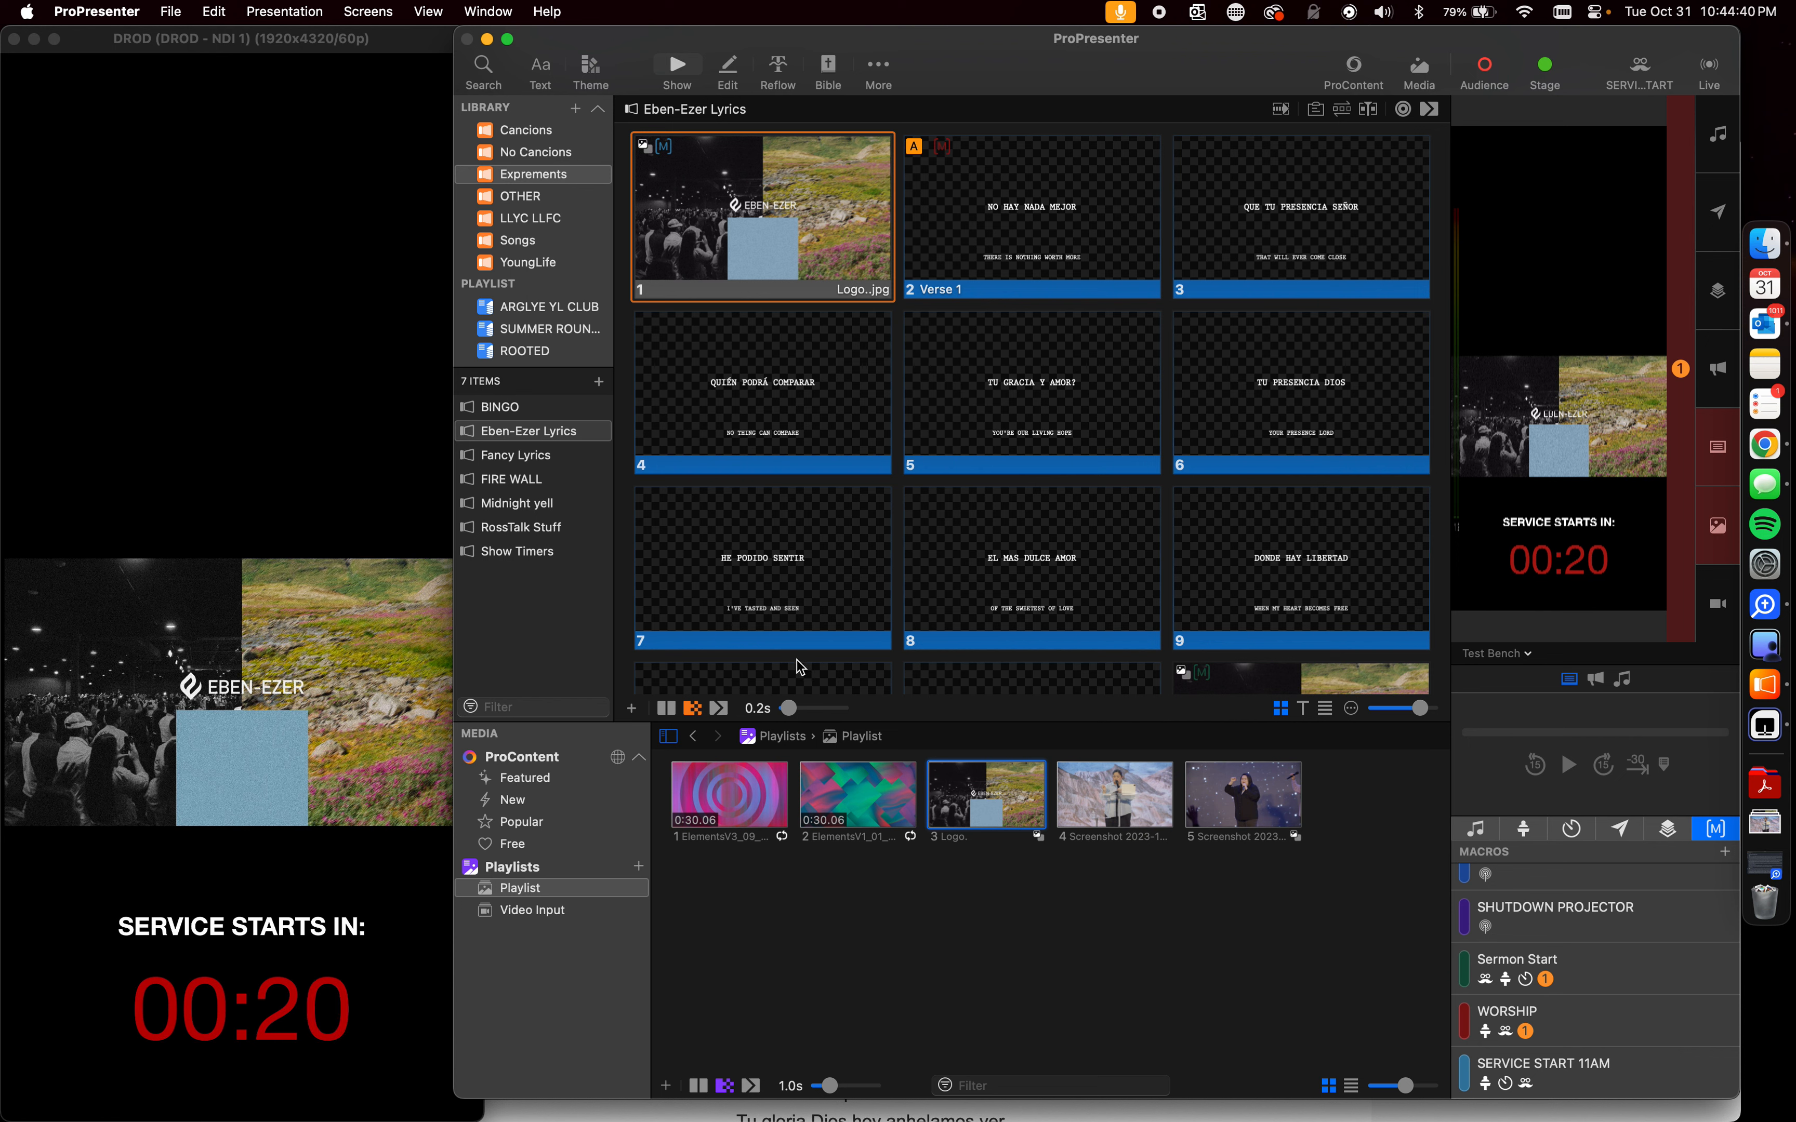
left_click_drag(788, 708, 800, 708)
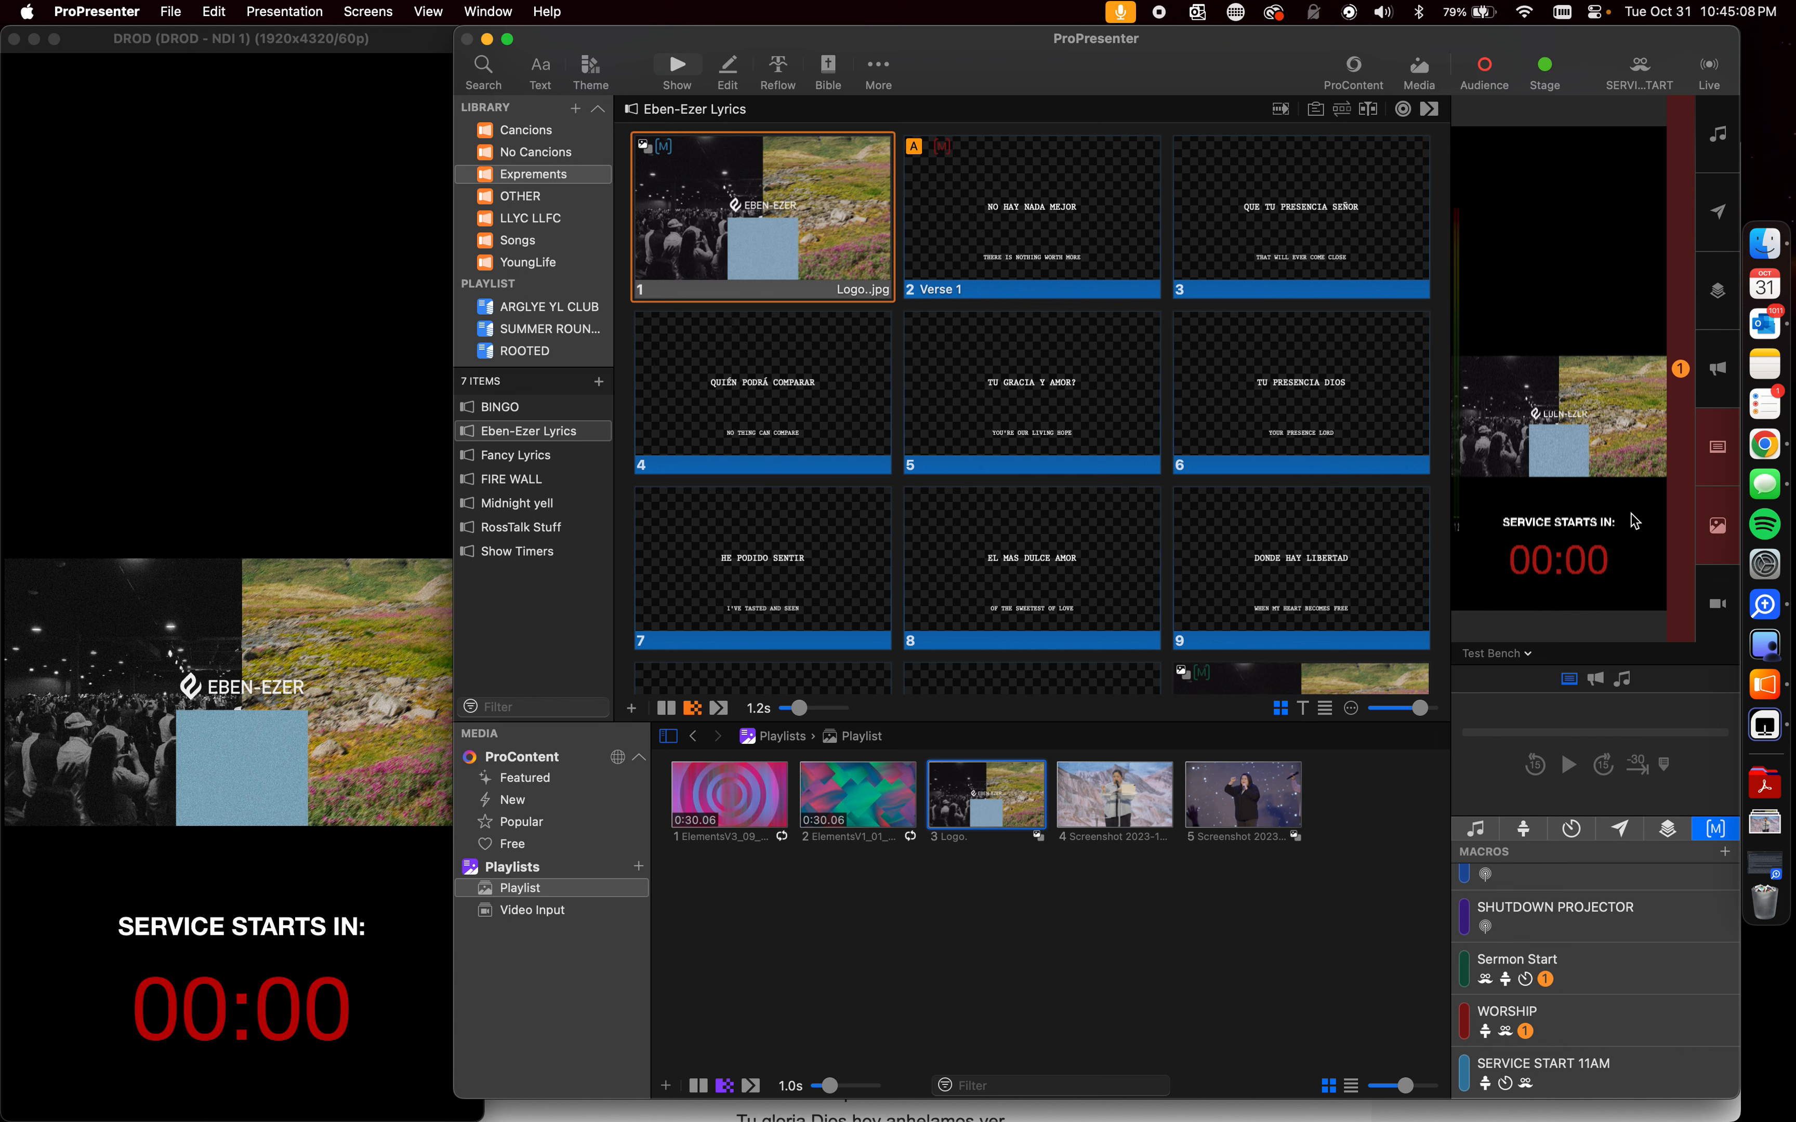
Clear all live layers from the output and show slide 2, the first Verse 1 slide, live
left_click(1676, 463)
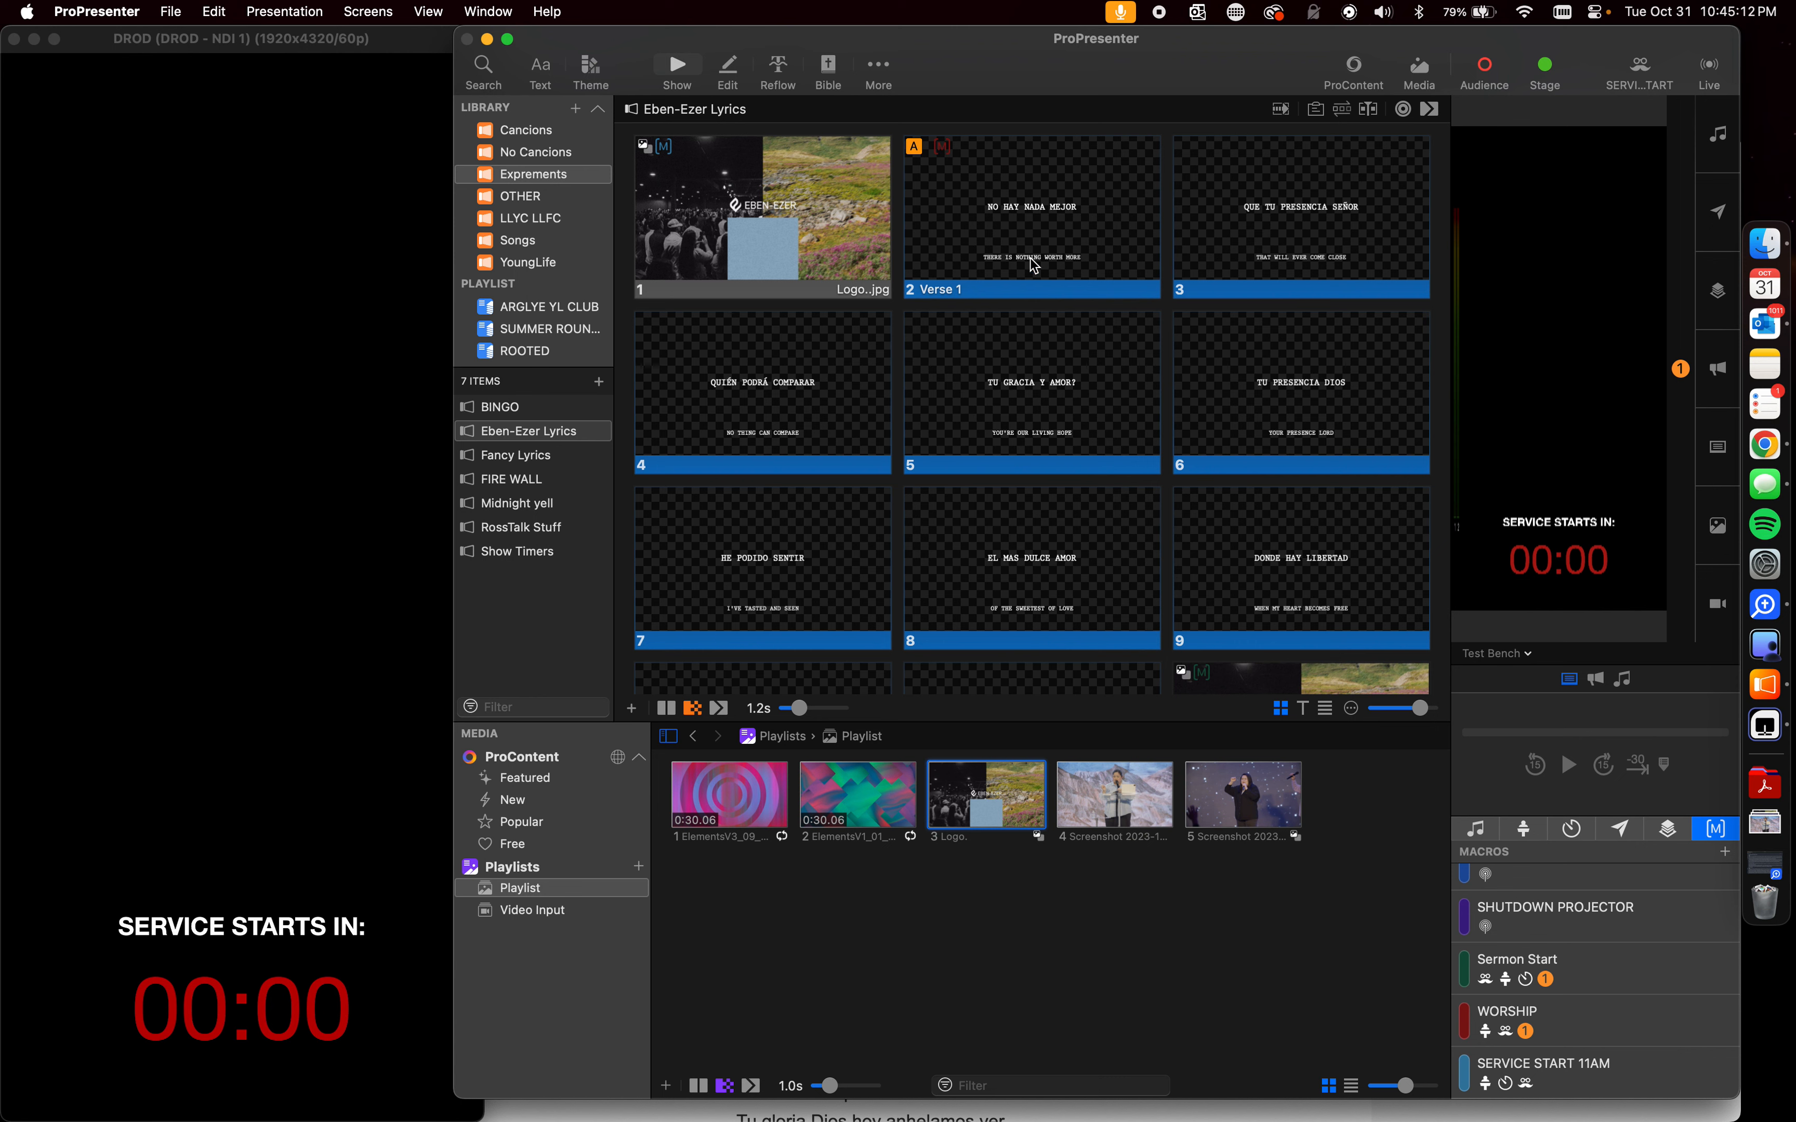
left_click(1019, 222)
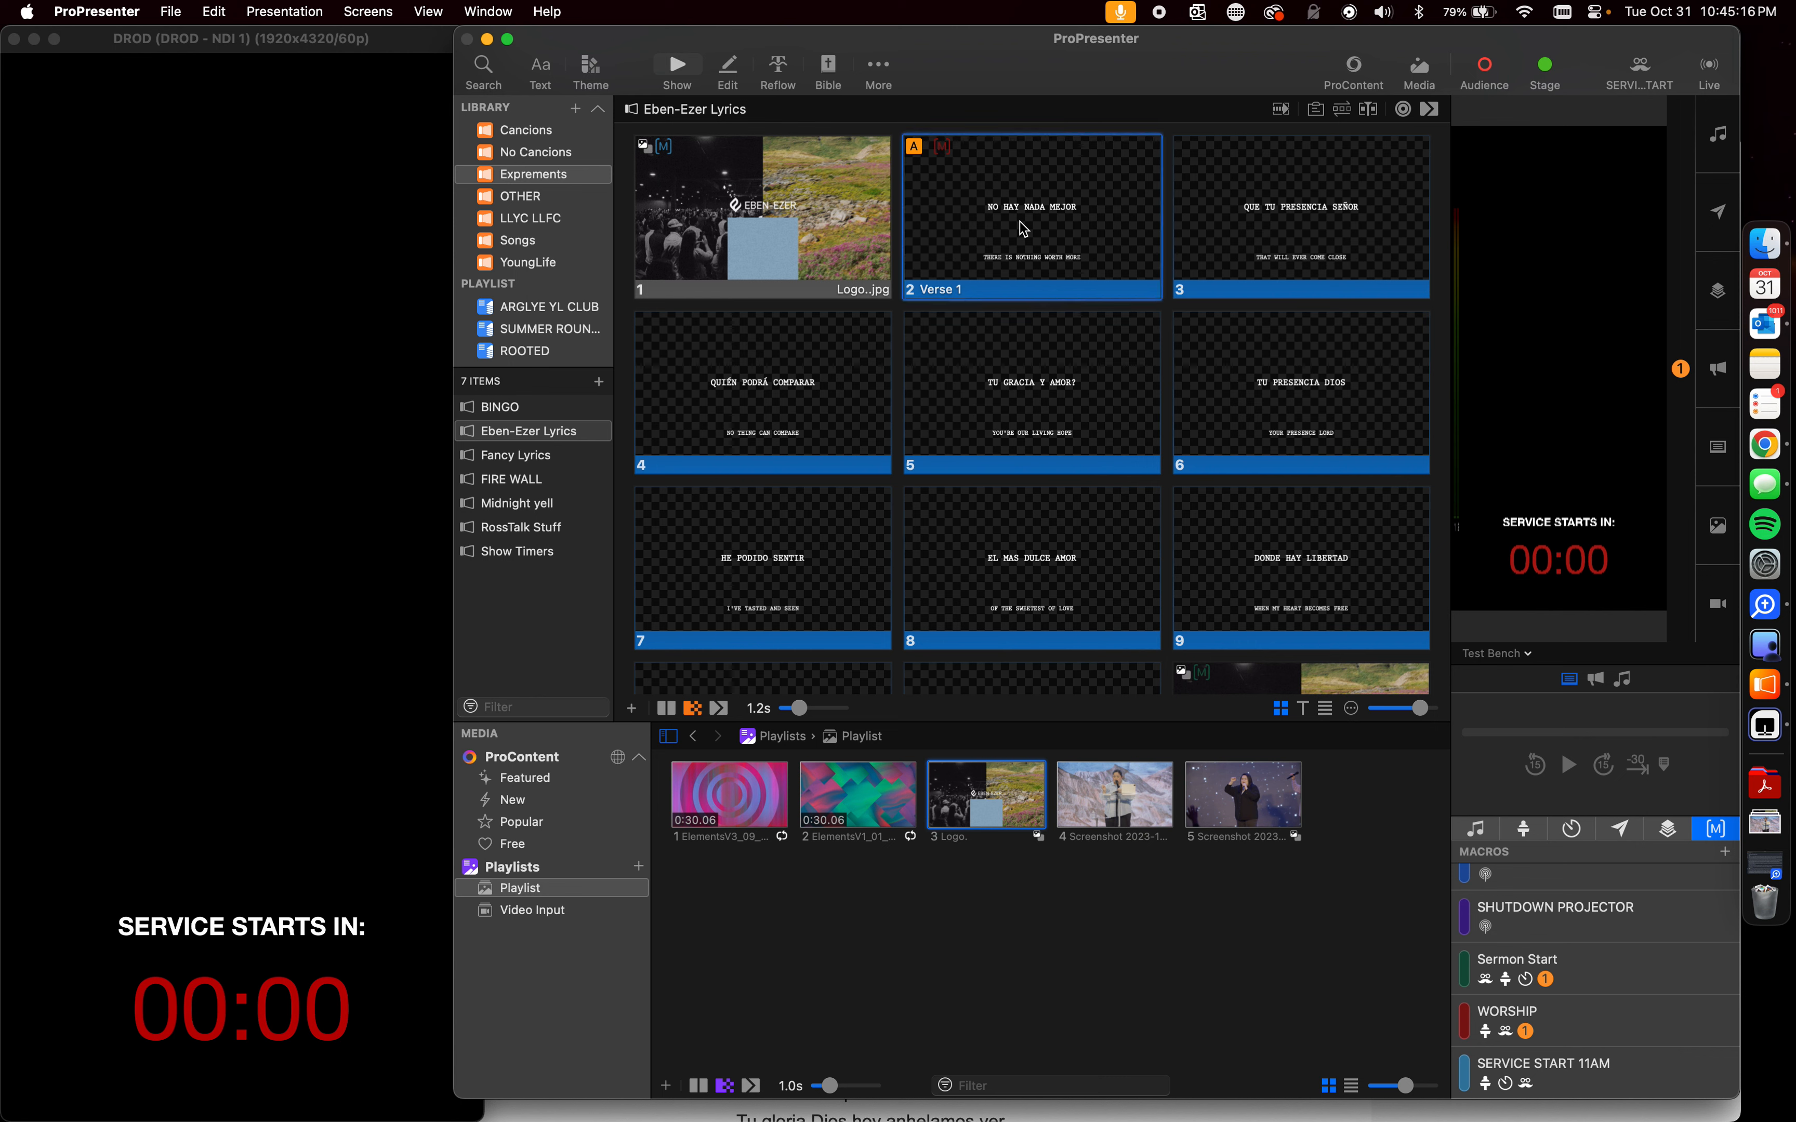
left_click(1020, 222)
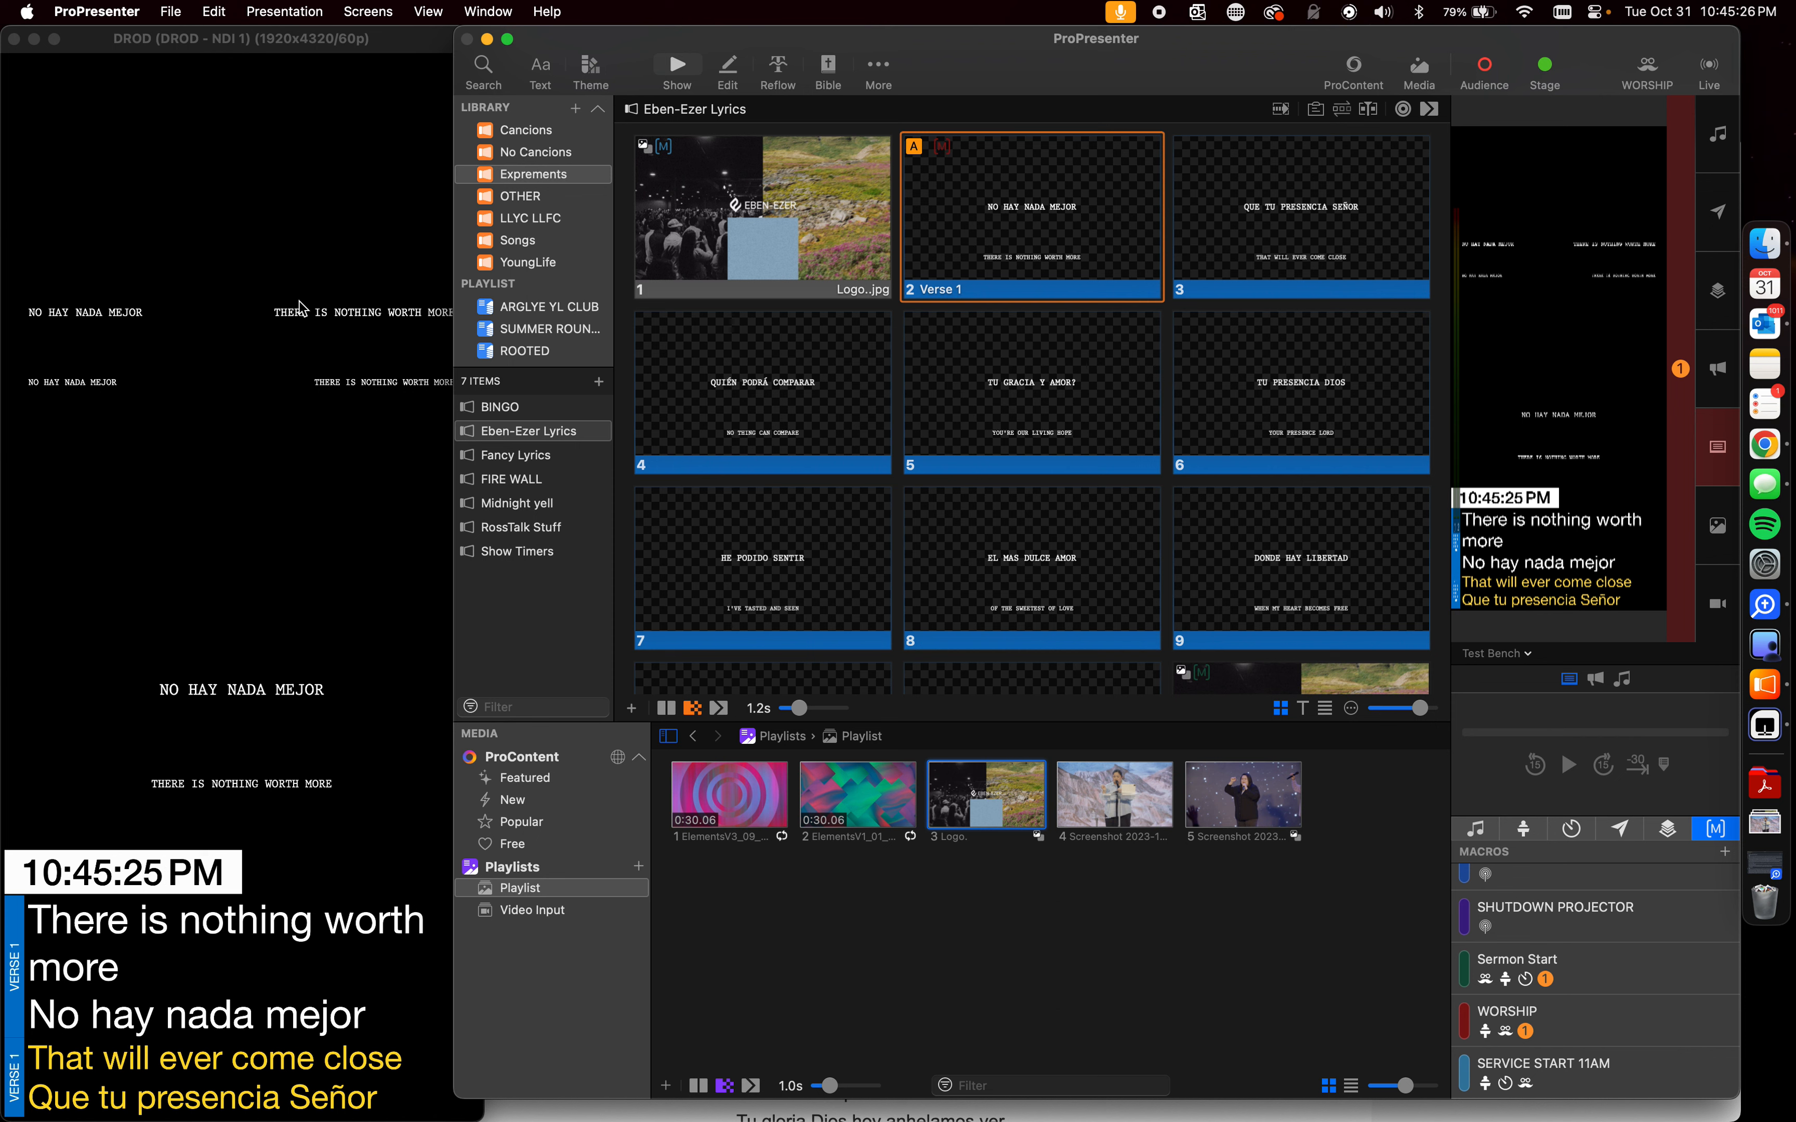
Examine the WORSHIP look's settings and the alternate theme slide assigned to its L3 presentation layer, then close the Looks editor
left_click(350, 10)
left_click(383, 108)
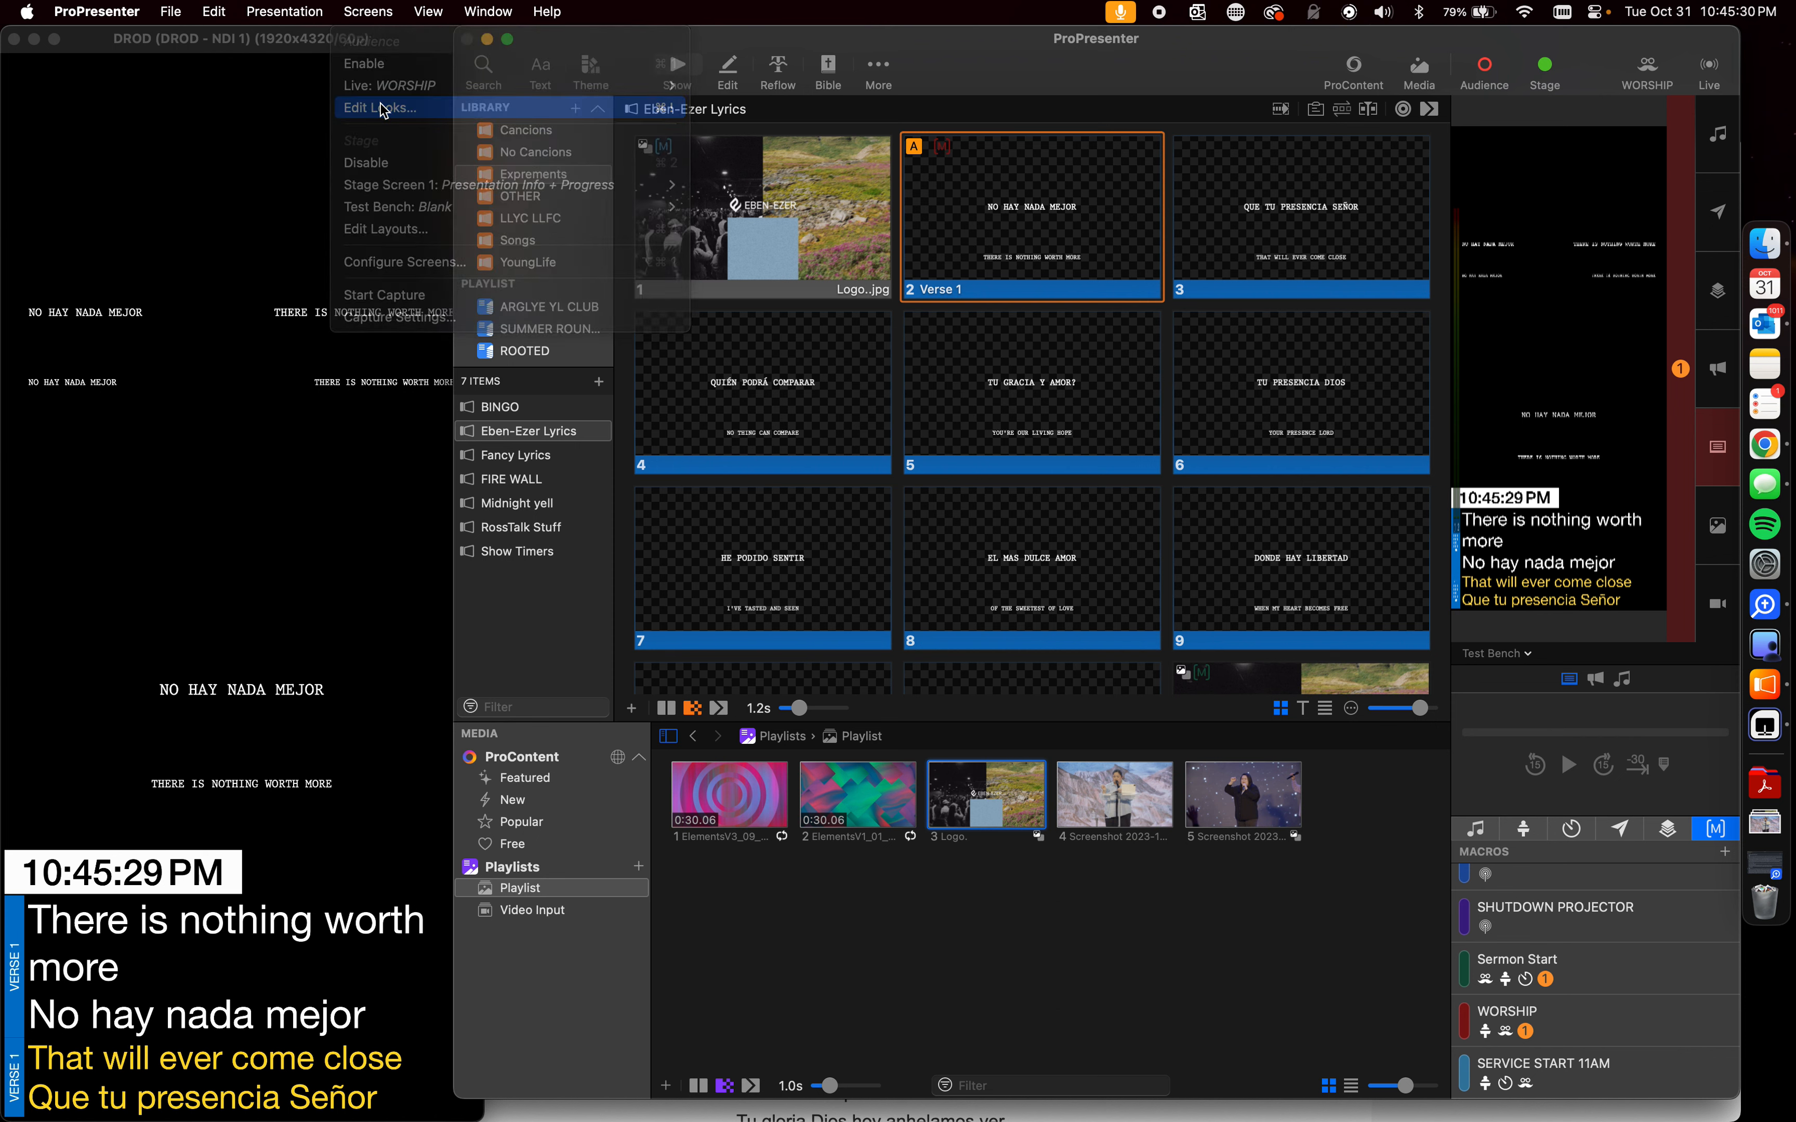
left_click_drag(373, 74, 1028, 80)
left_click(1079, 336)
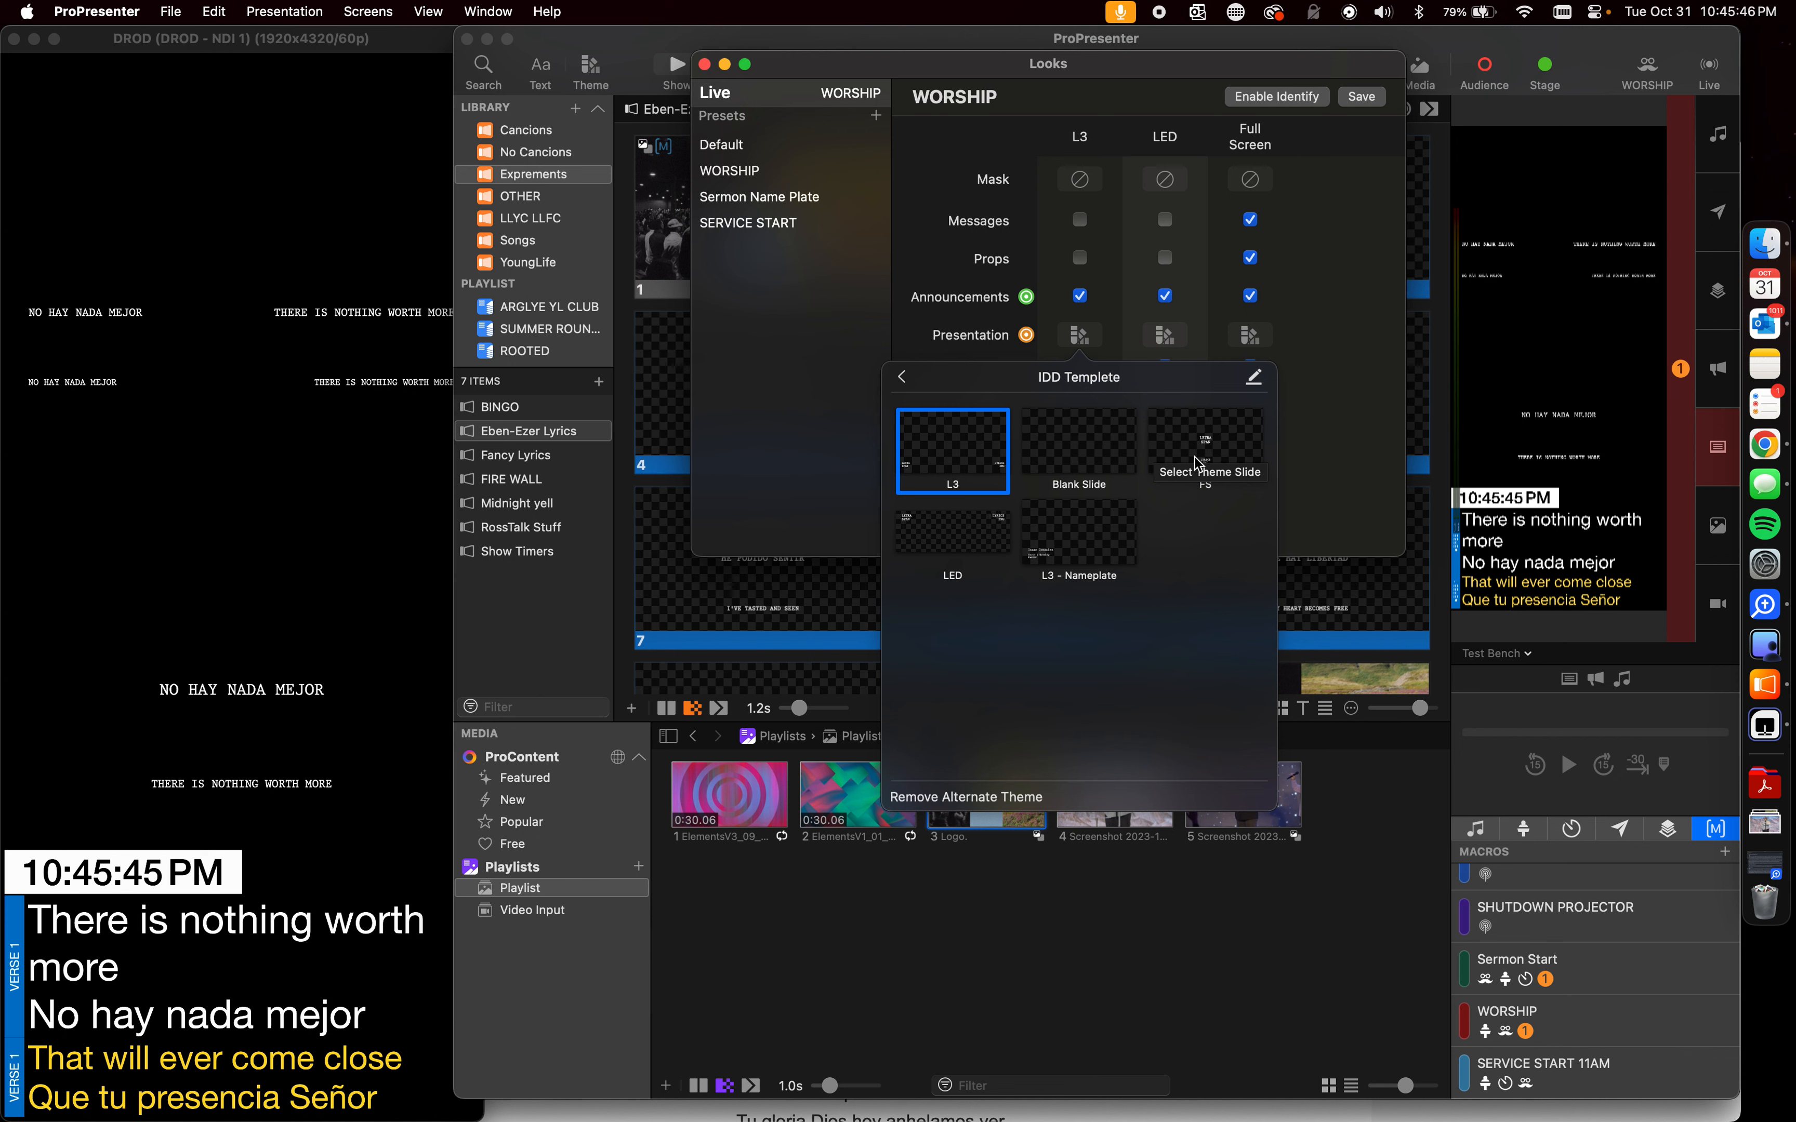
left_click(909, 379)
left_click(861, 345)
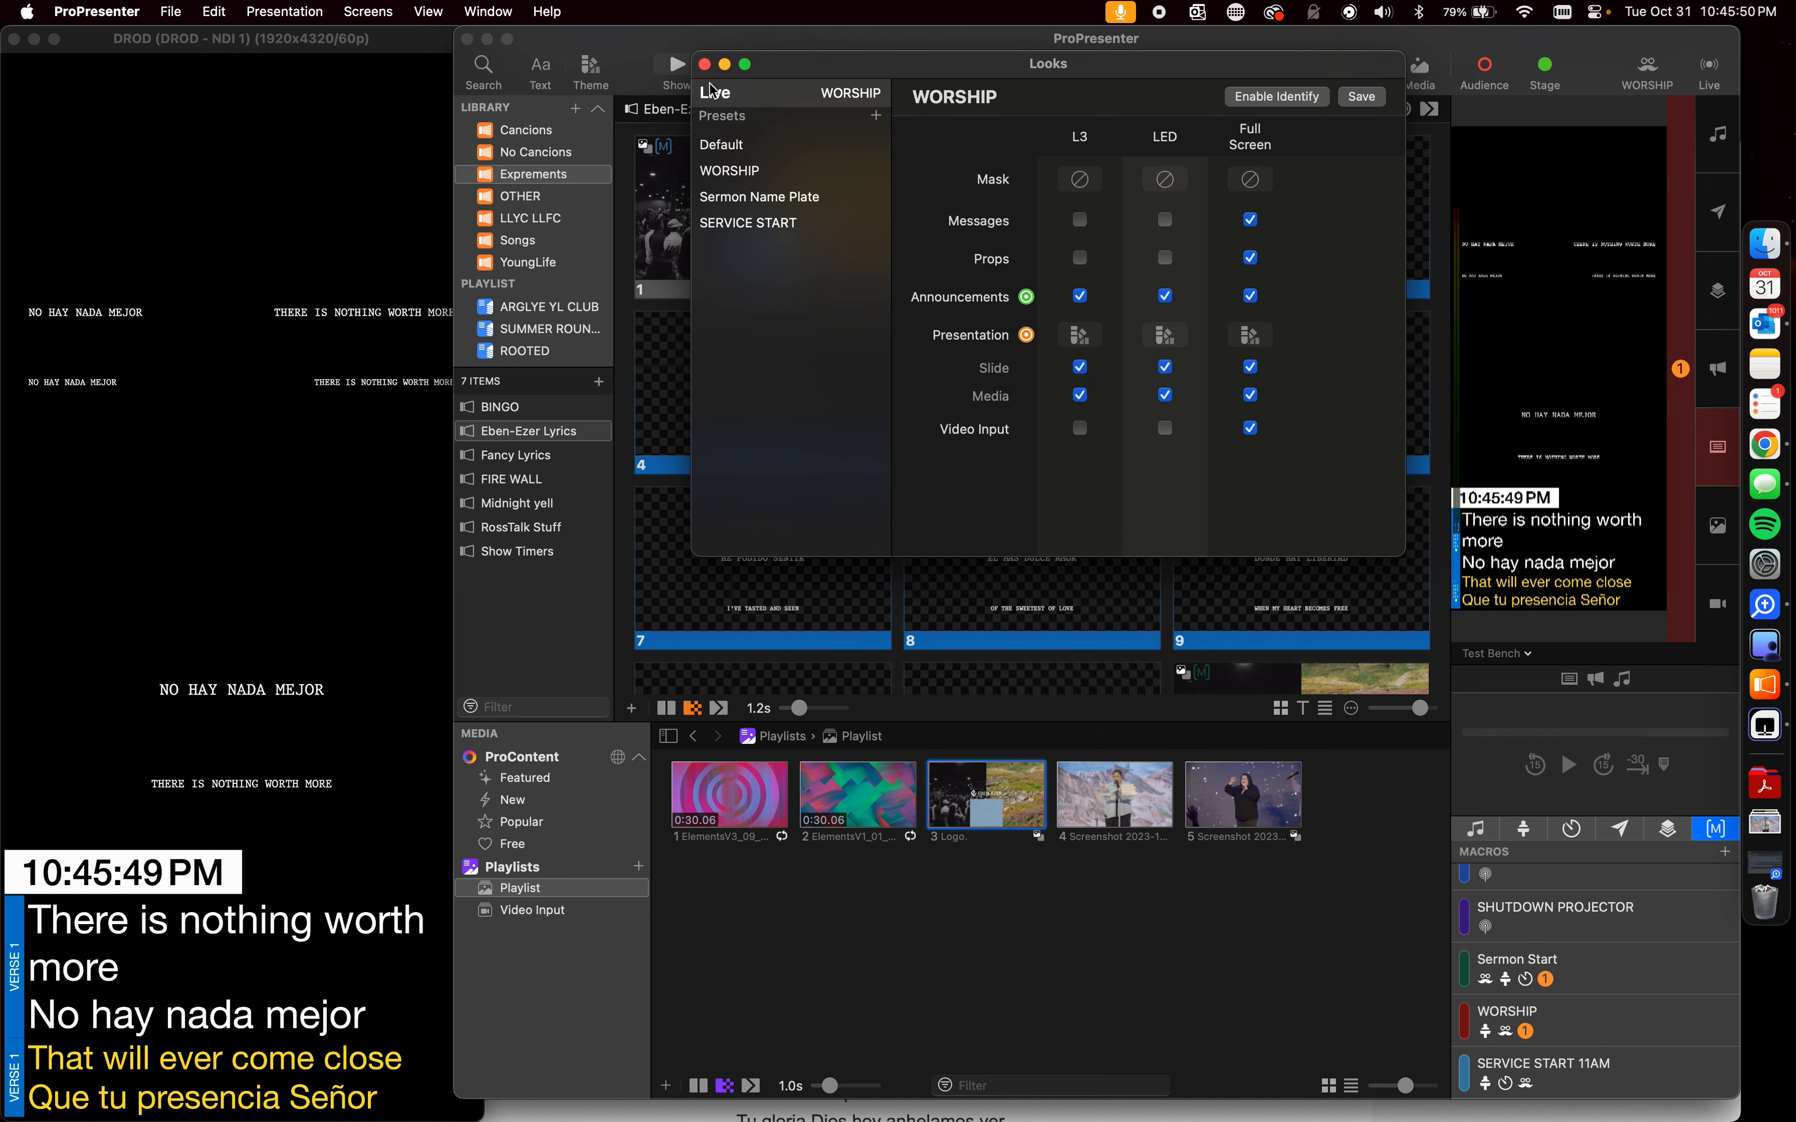
left_click(704, 64)
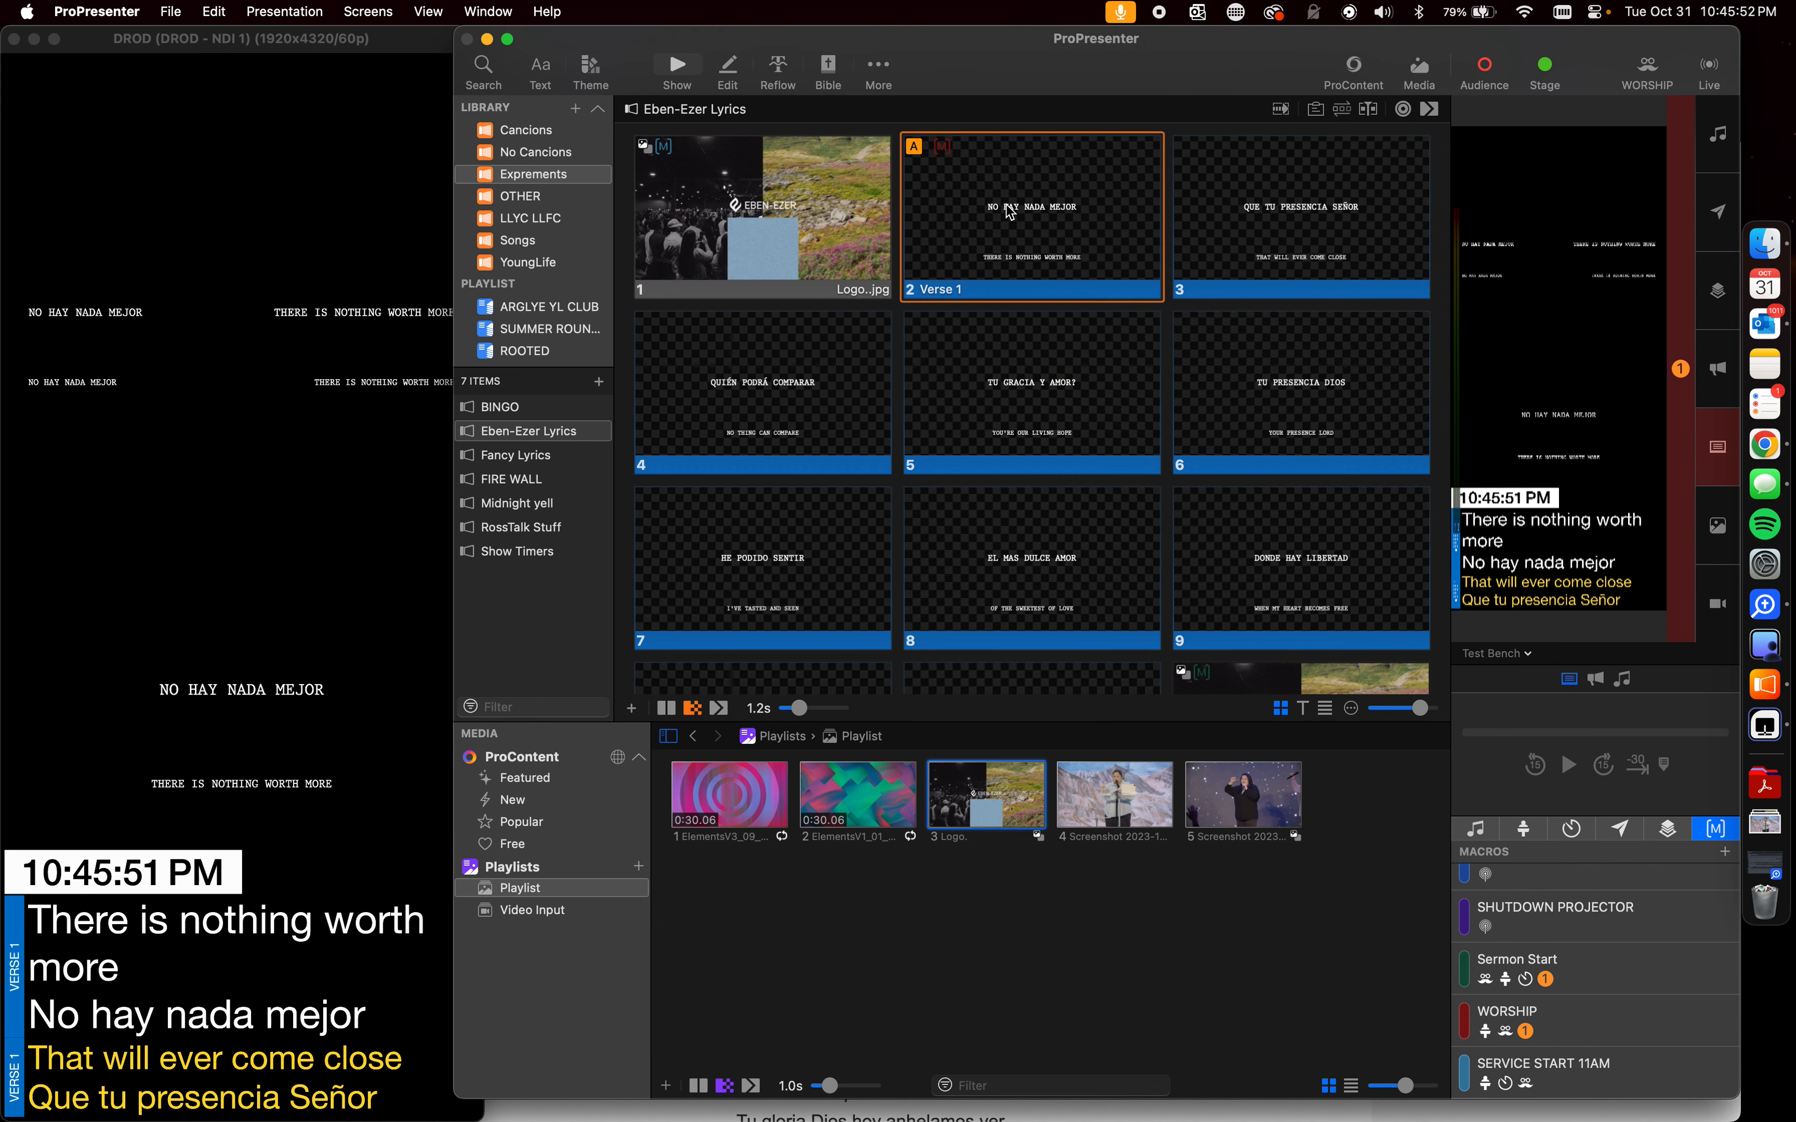
Advance the live lyrics from slide 2 through slide 5, switching the slide list to text view along the way
key("Right")
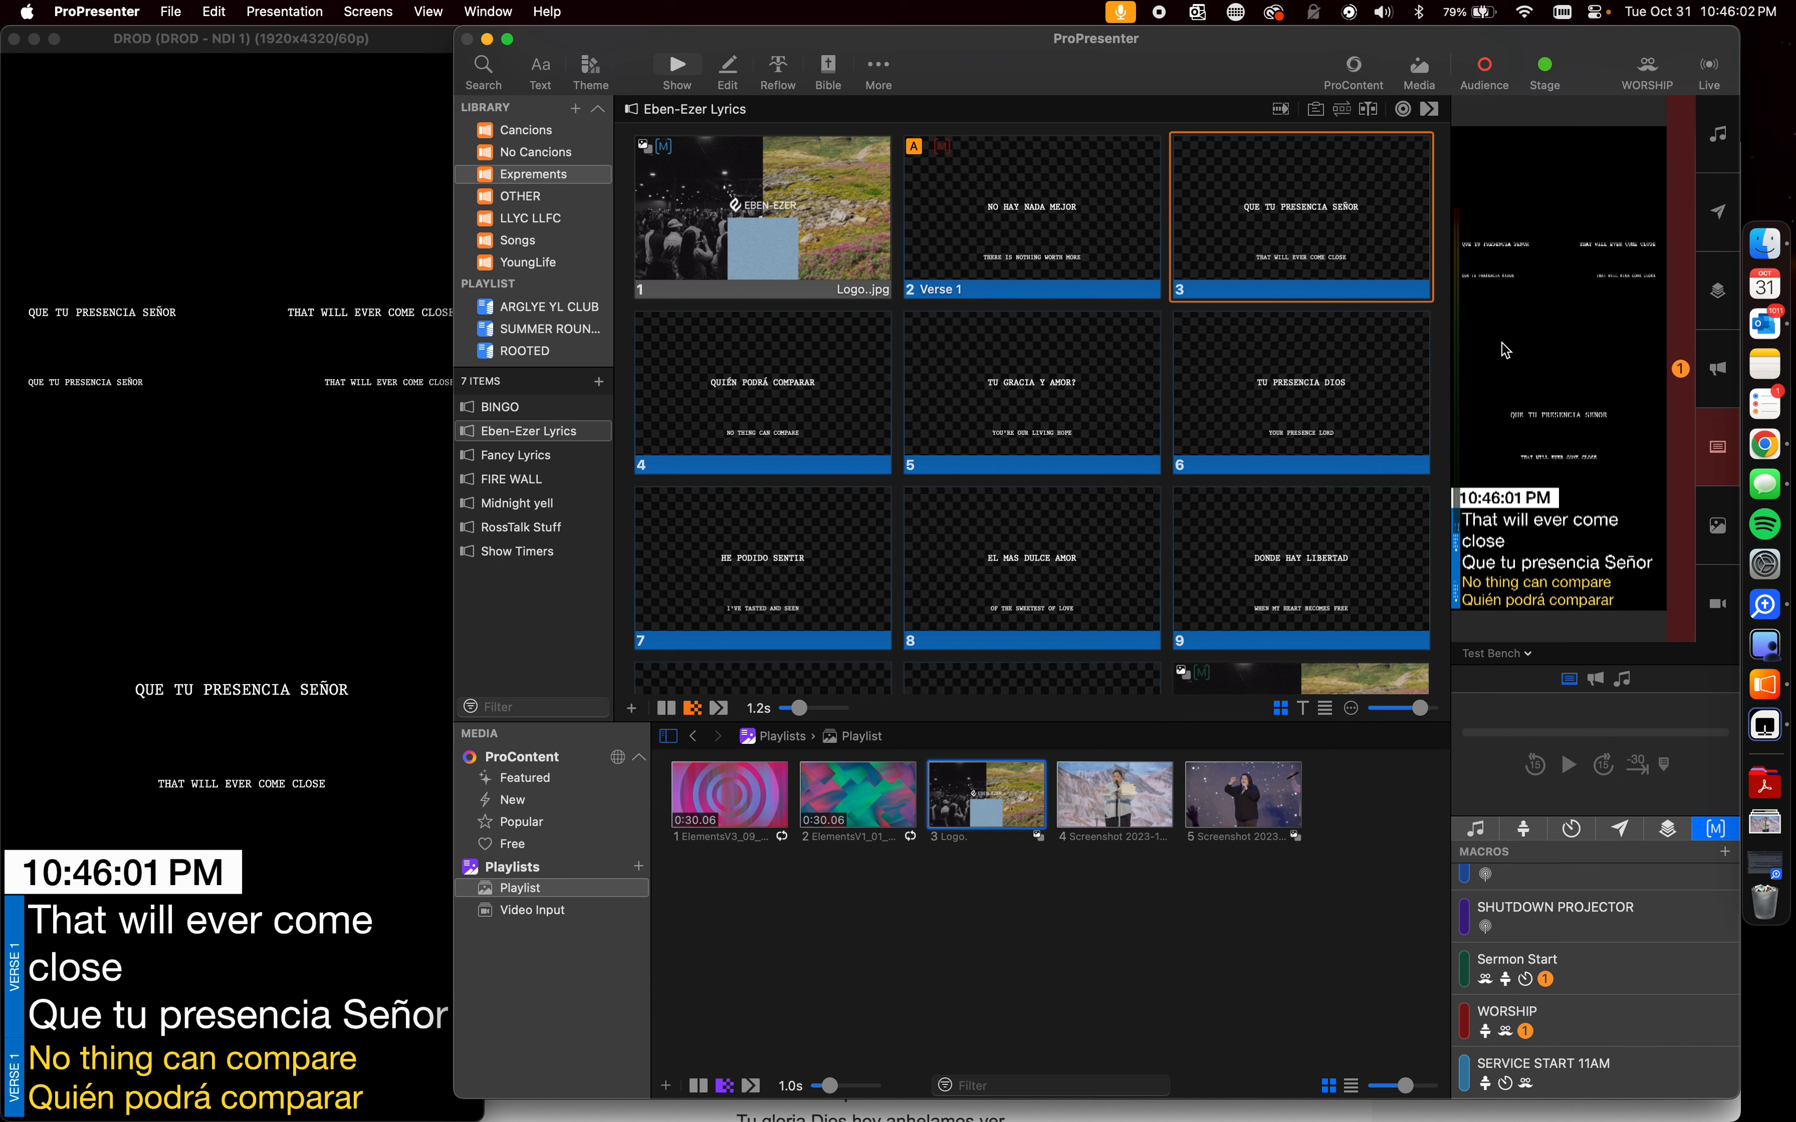
left_click(1303, 707)
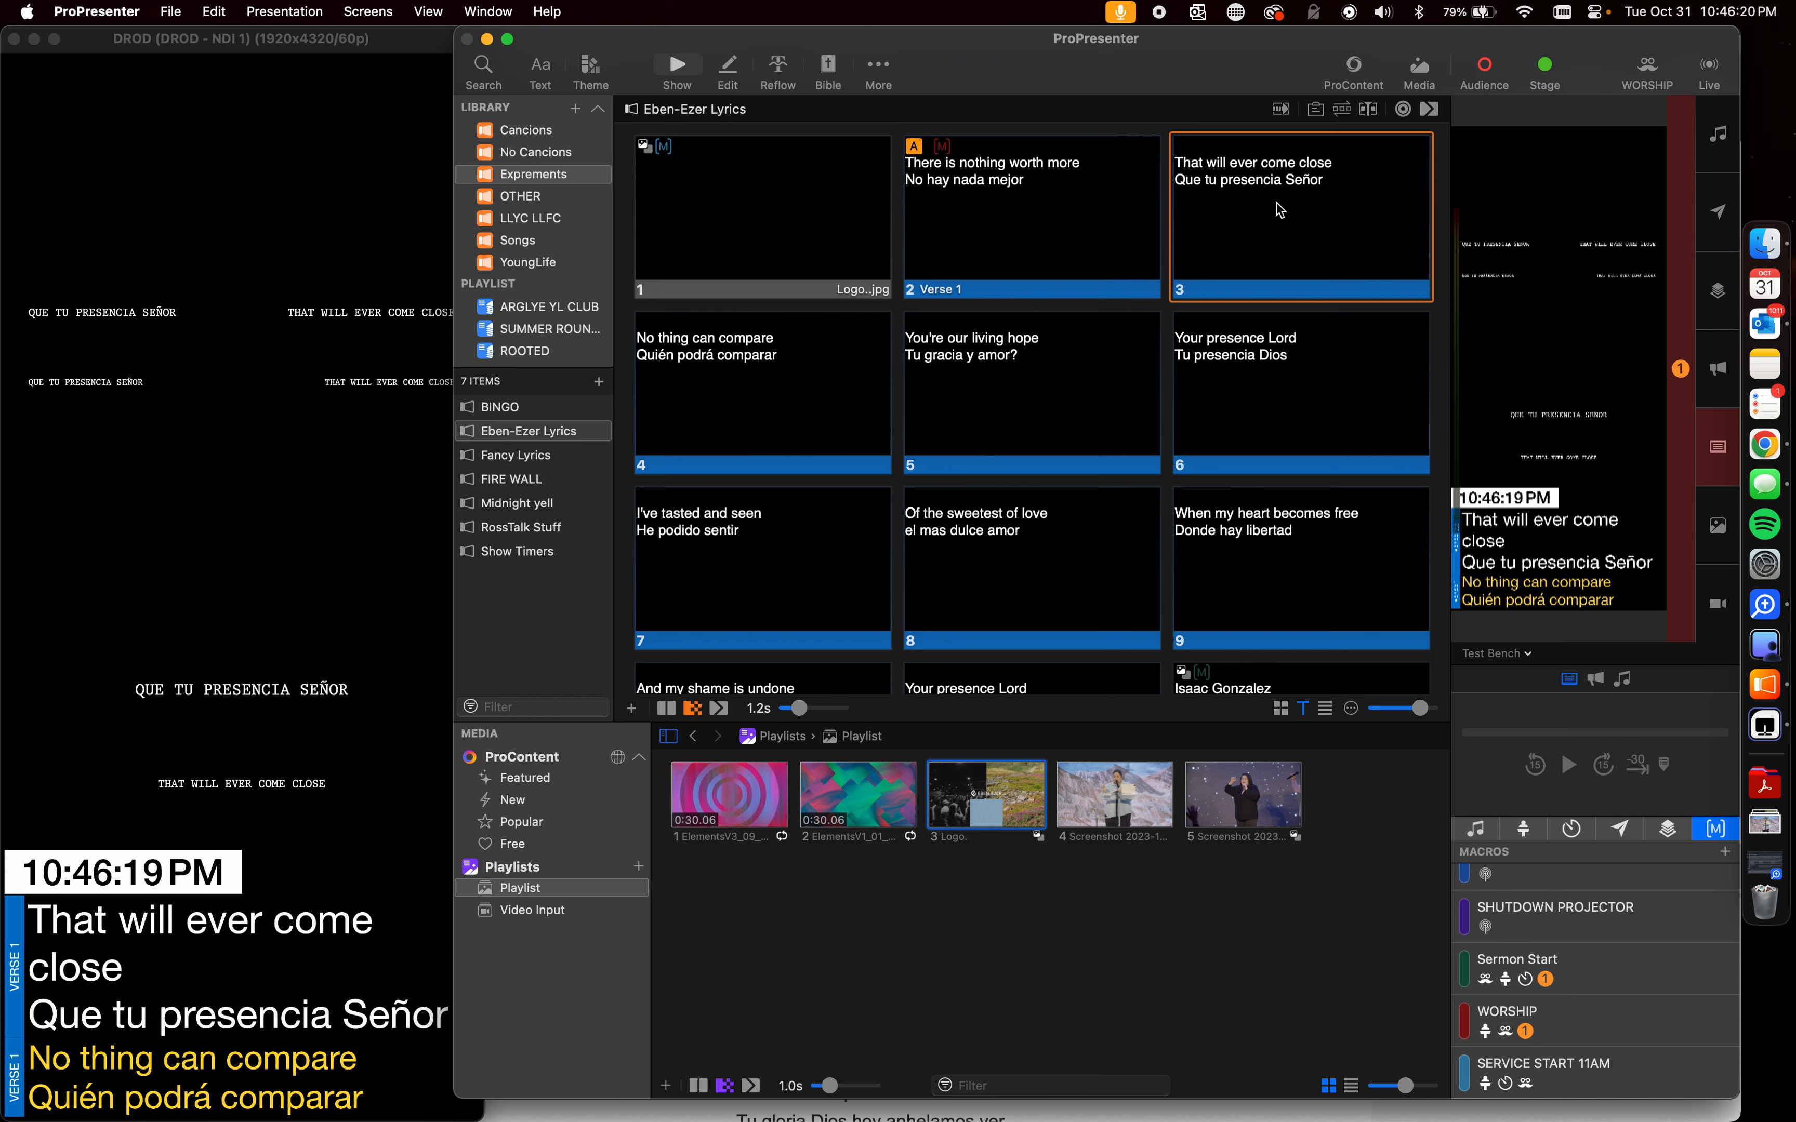
key("Right")
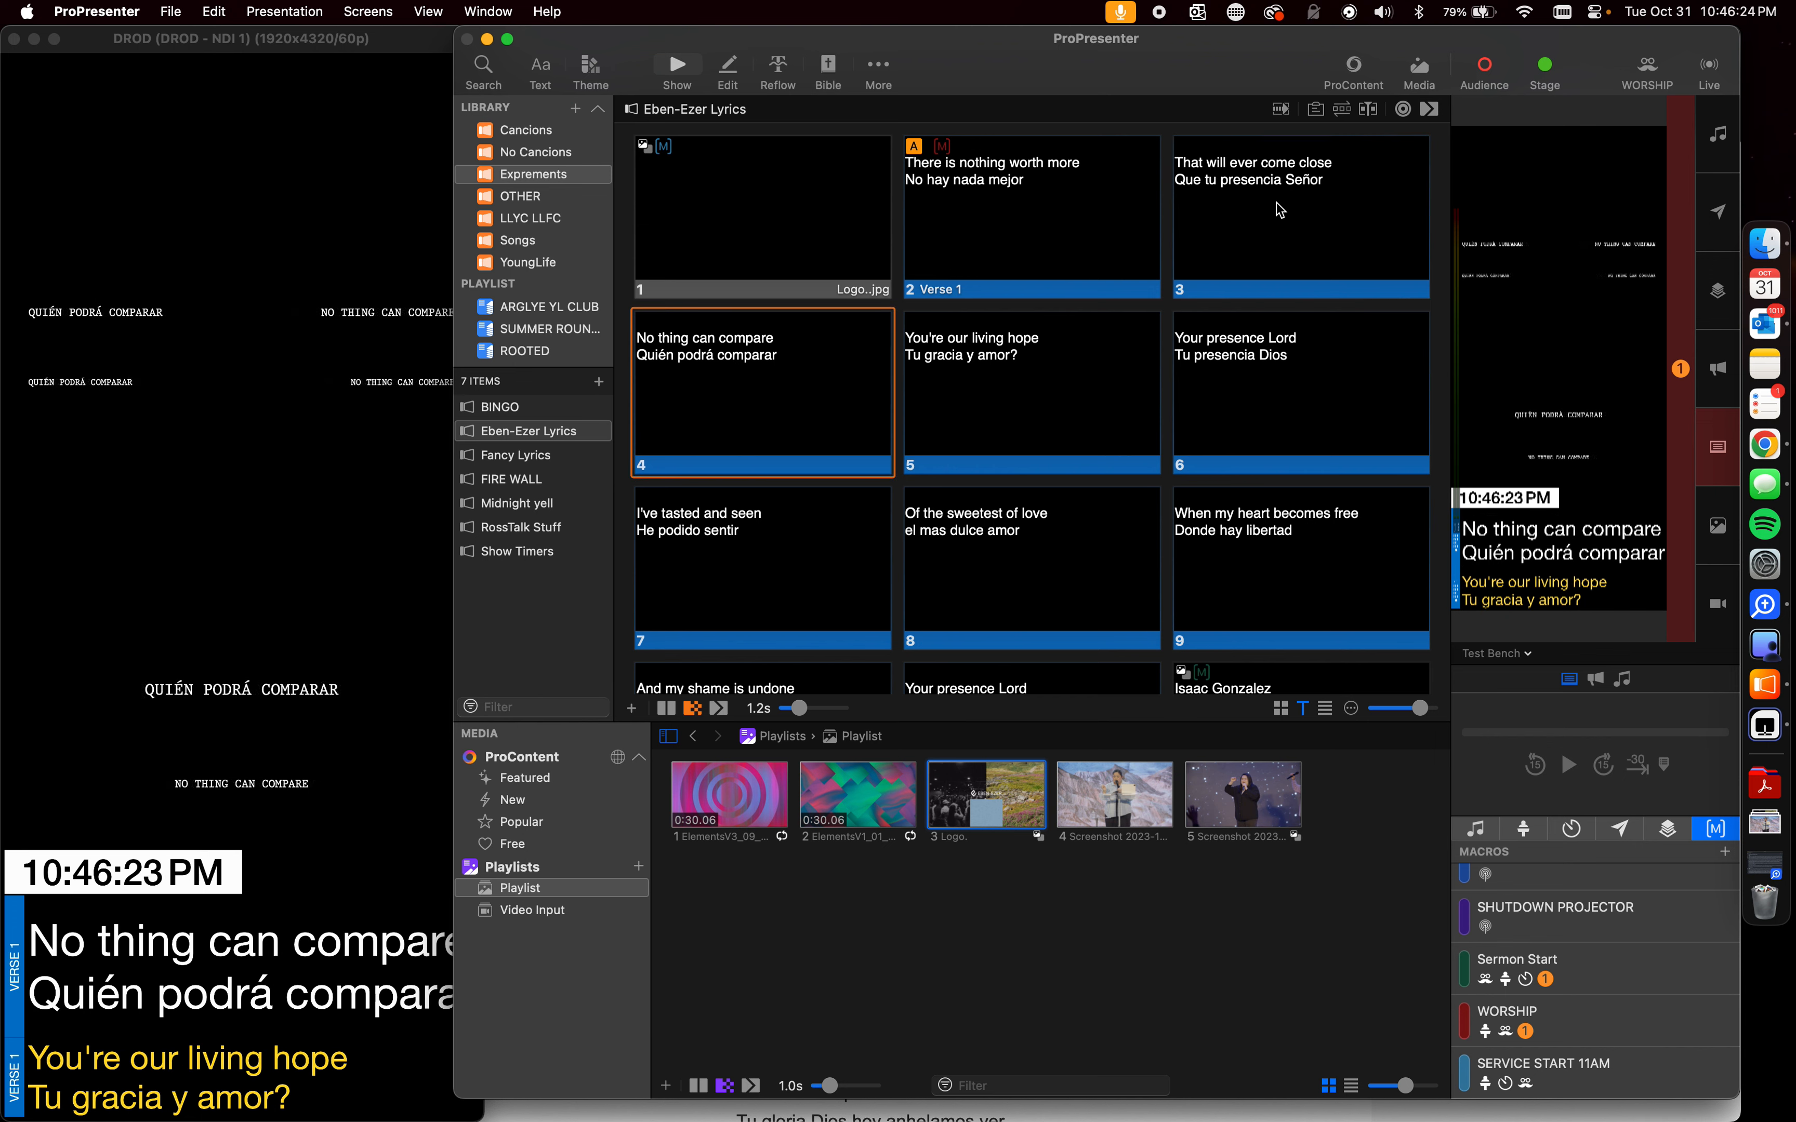
key("Right")
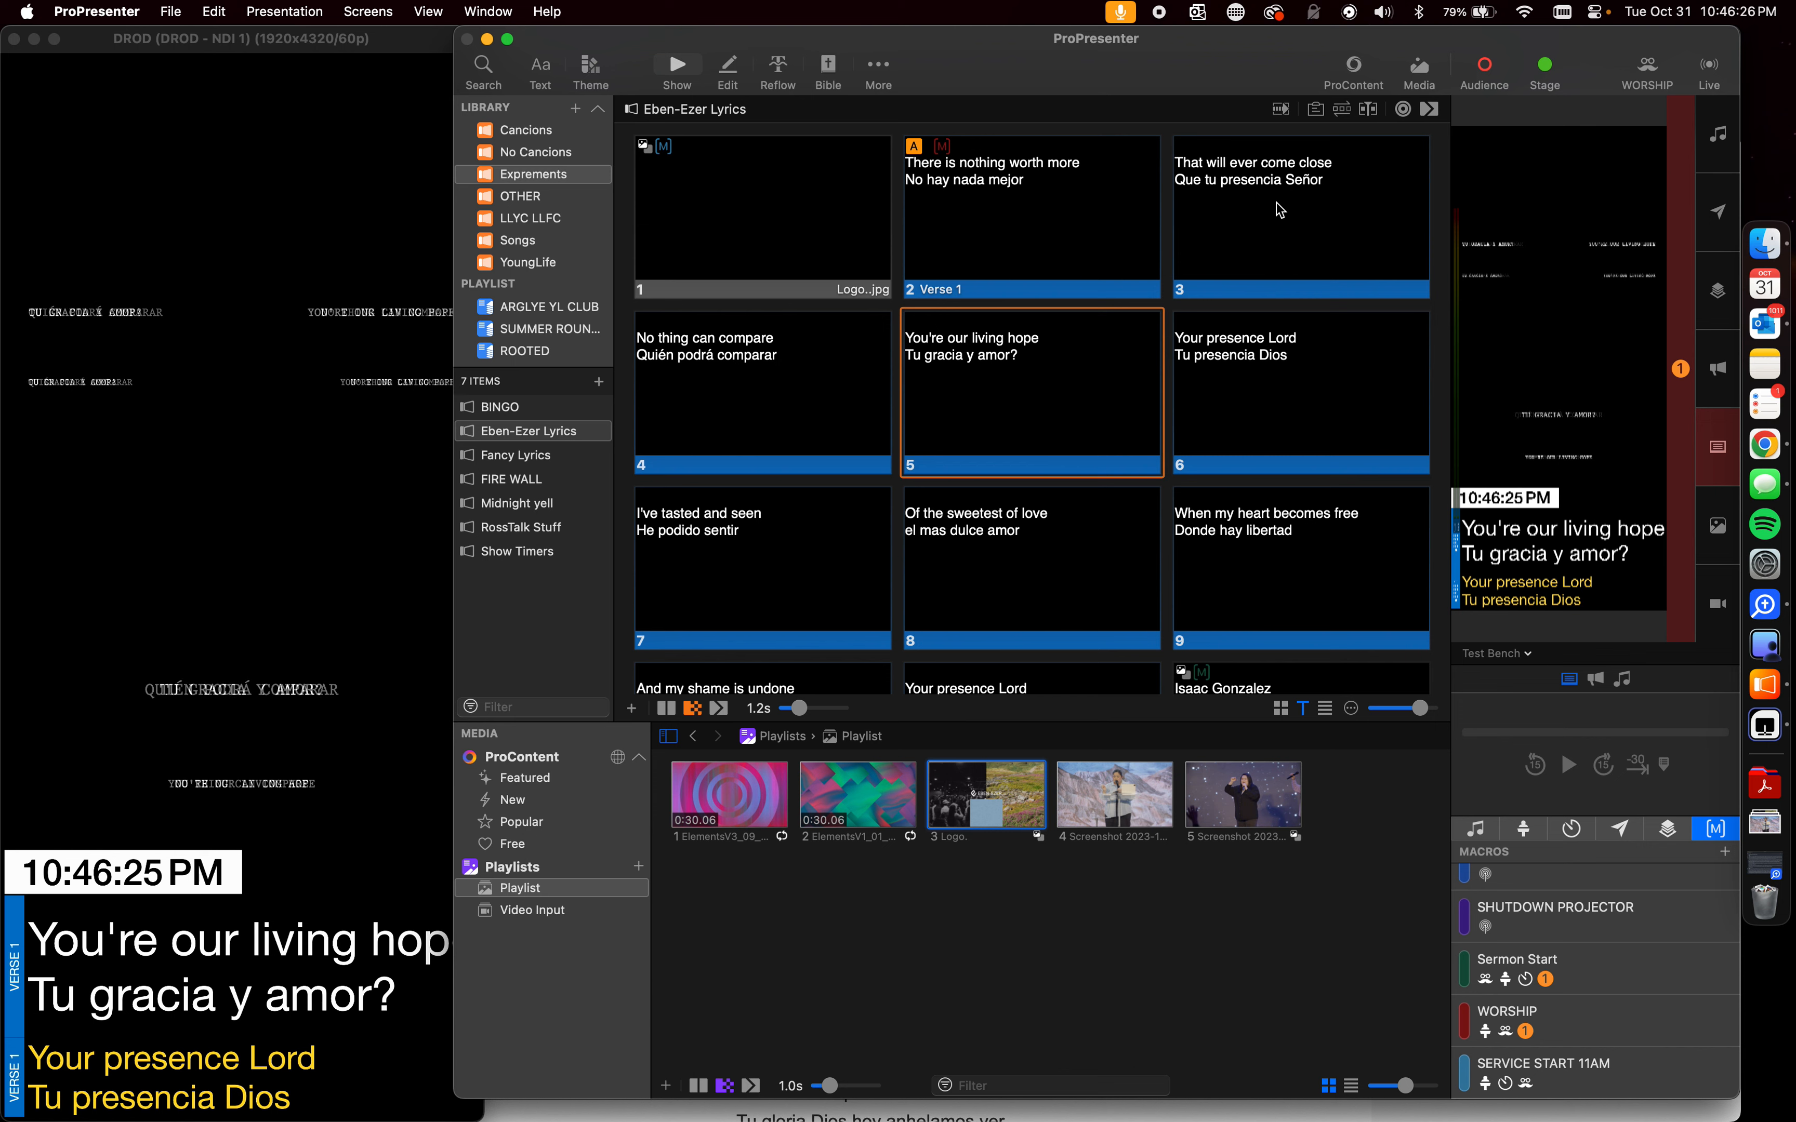
Play the ElementsV1_01 video as the background behind the lyrics and show slide 6 live
left_click(876, 807)
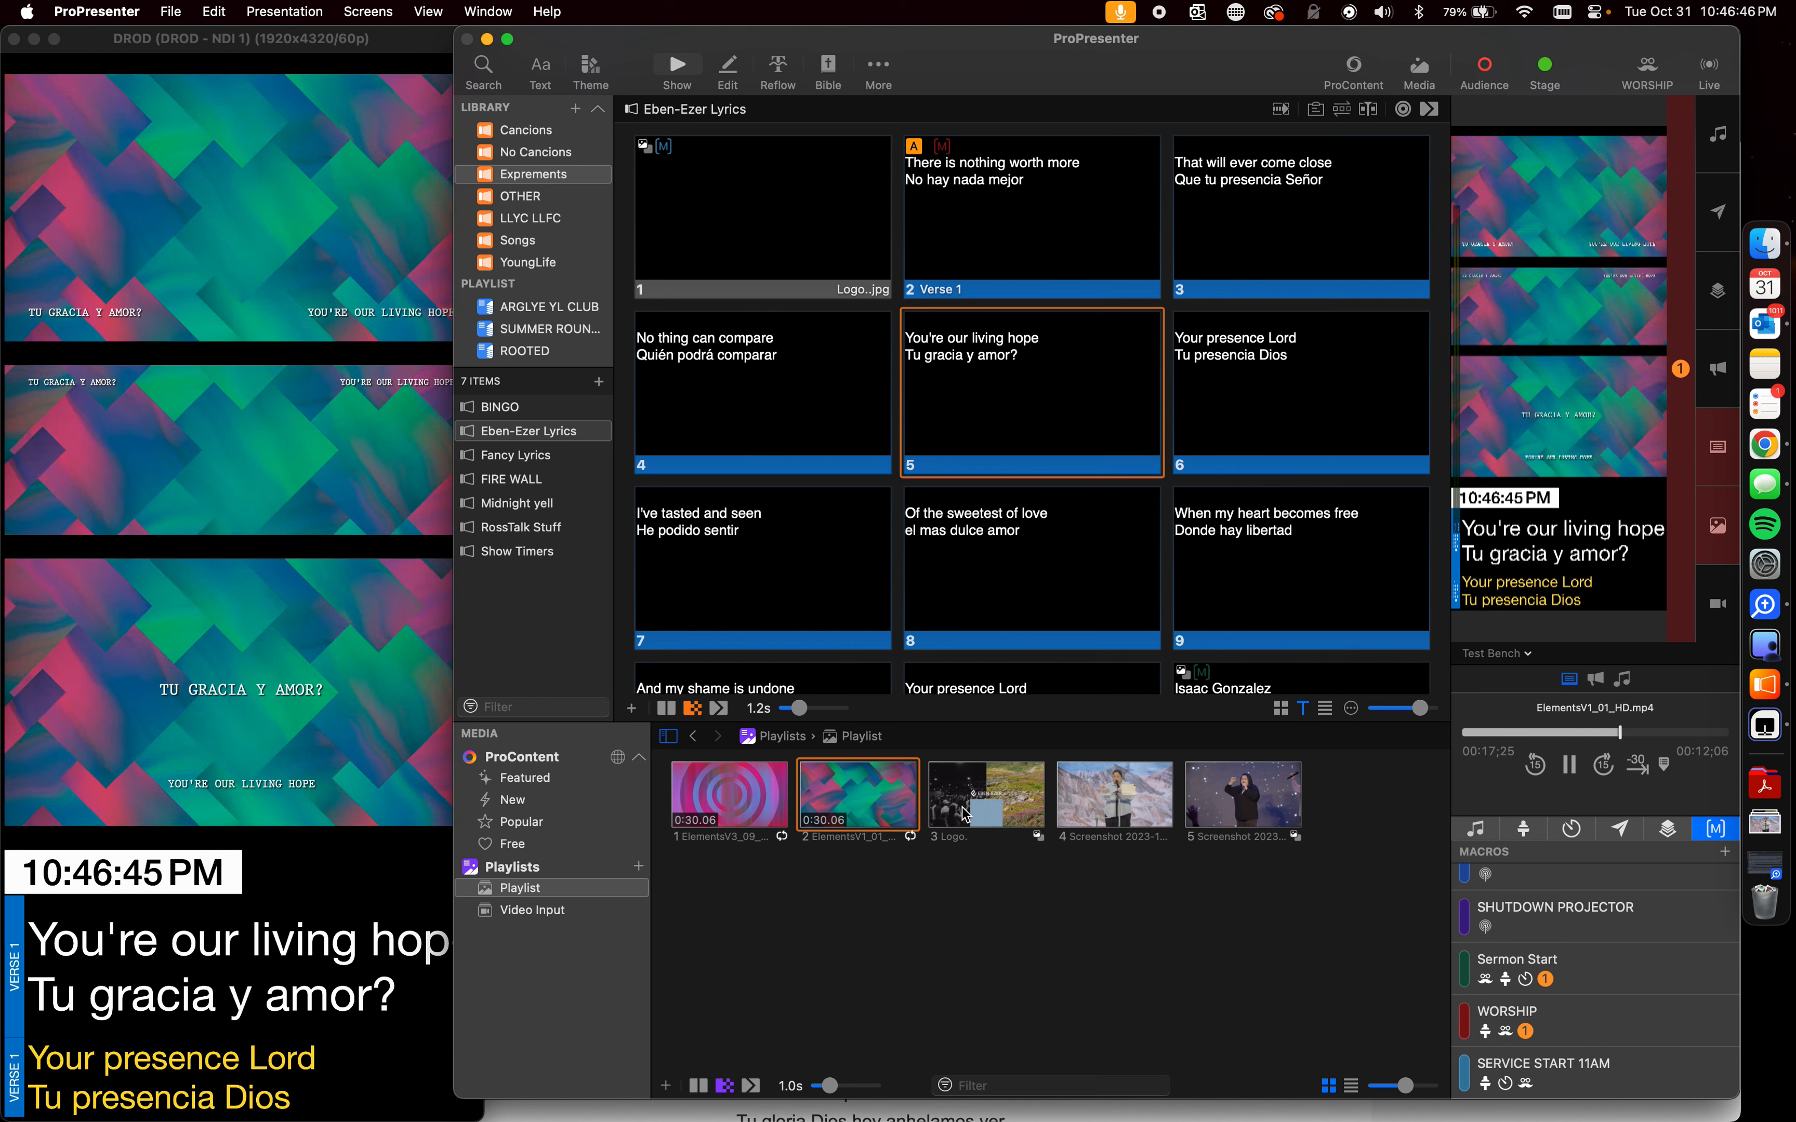
left_click(1217, 388)
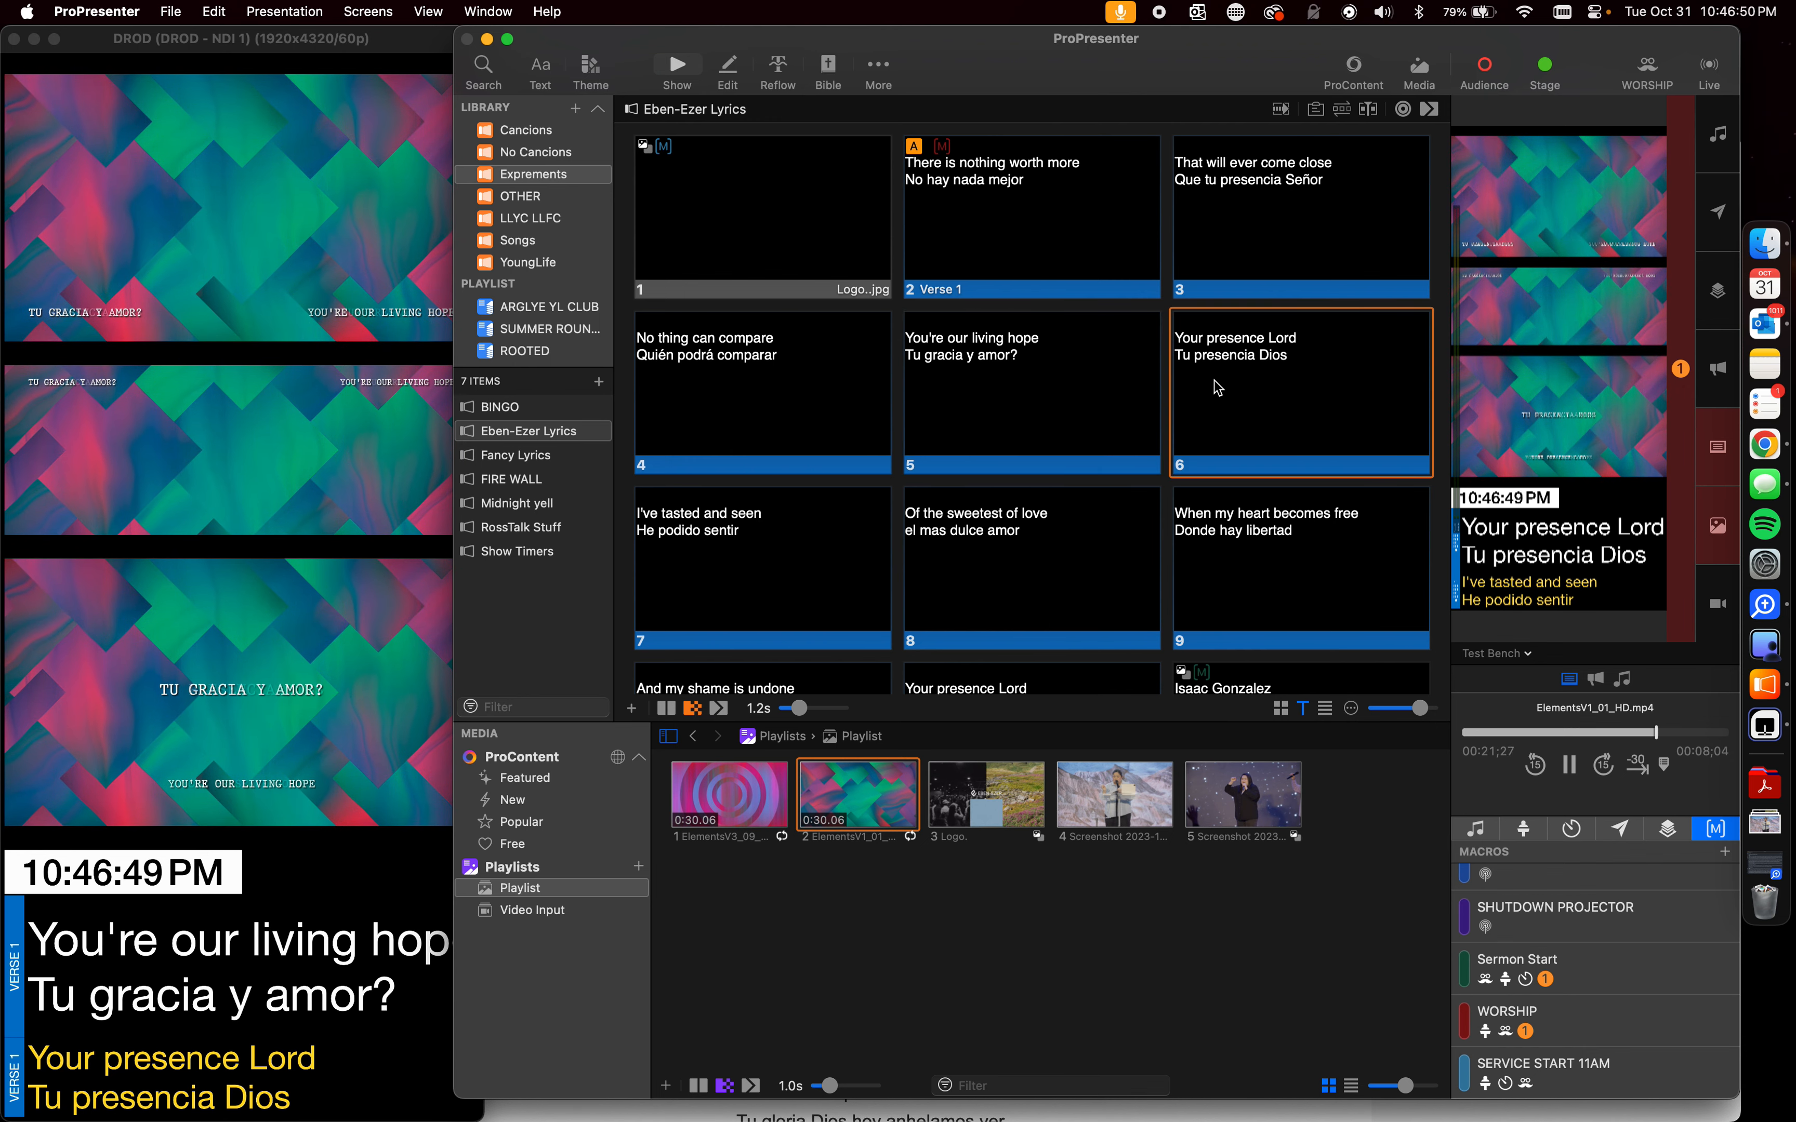
Clear the live lyrics slide and then the background video from the output
scroll(1291, 356, "down", 3)
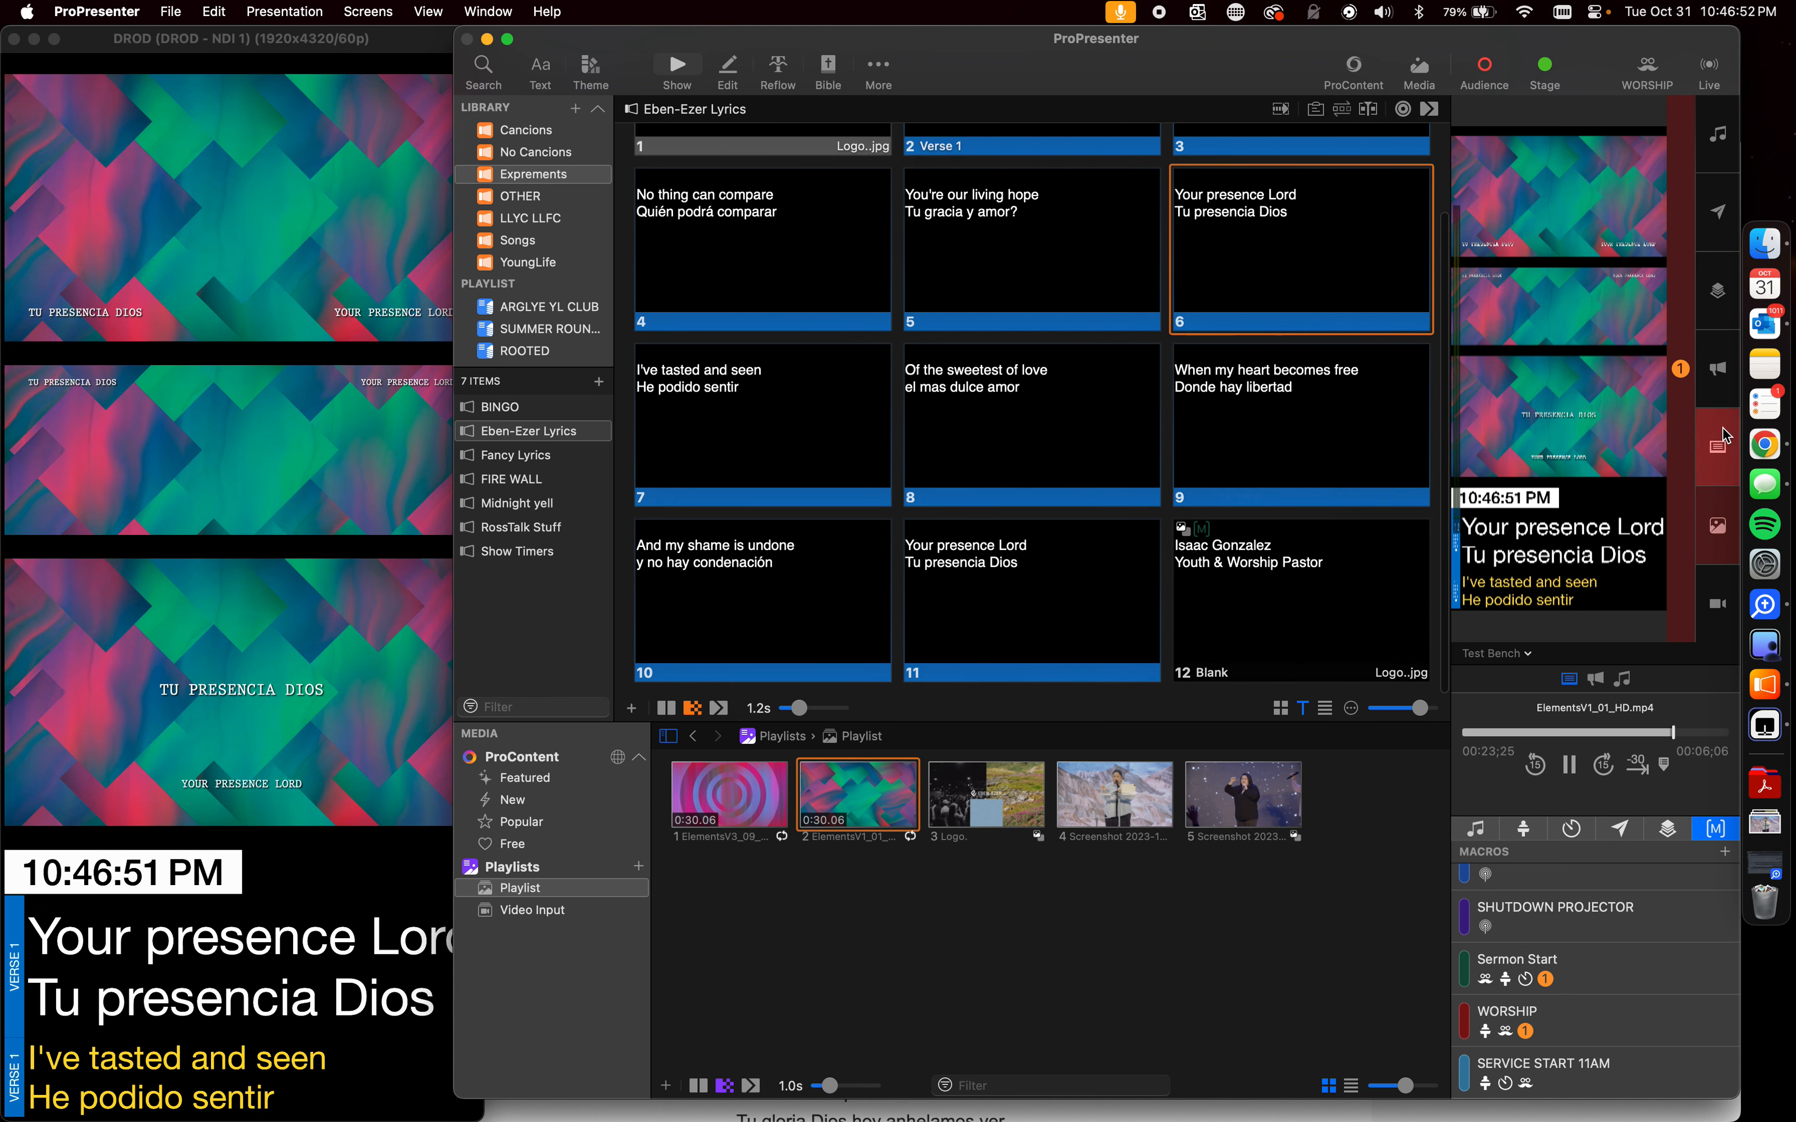
left_click(1718, 445)
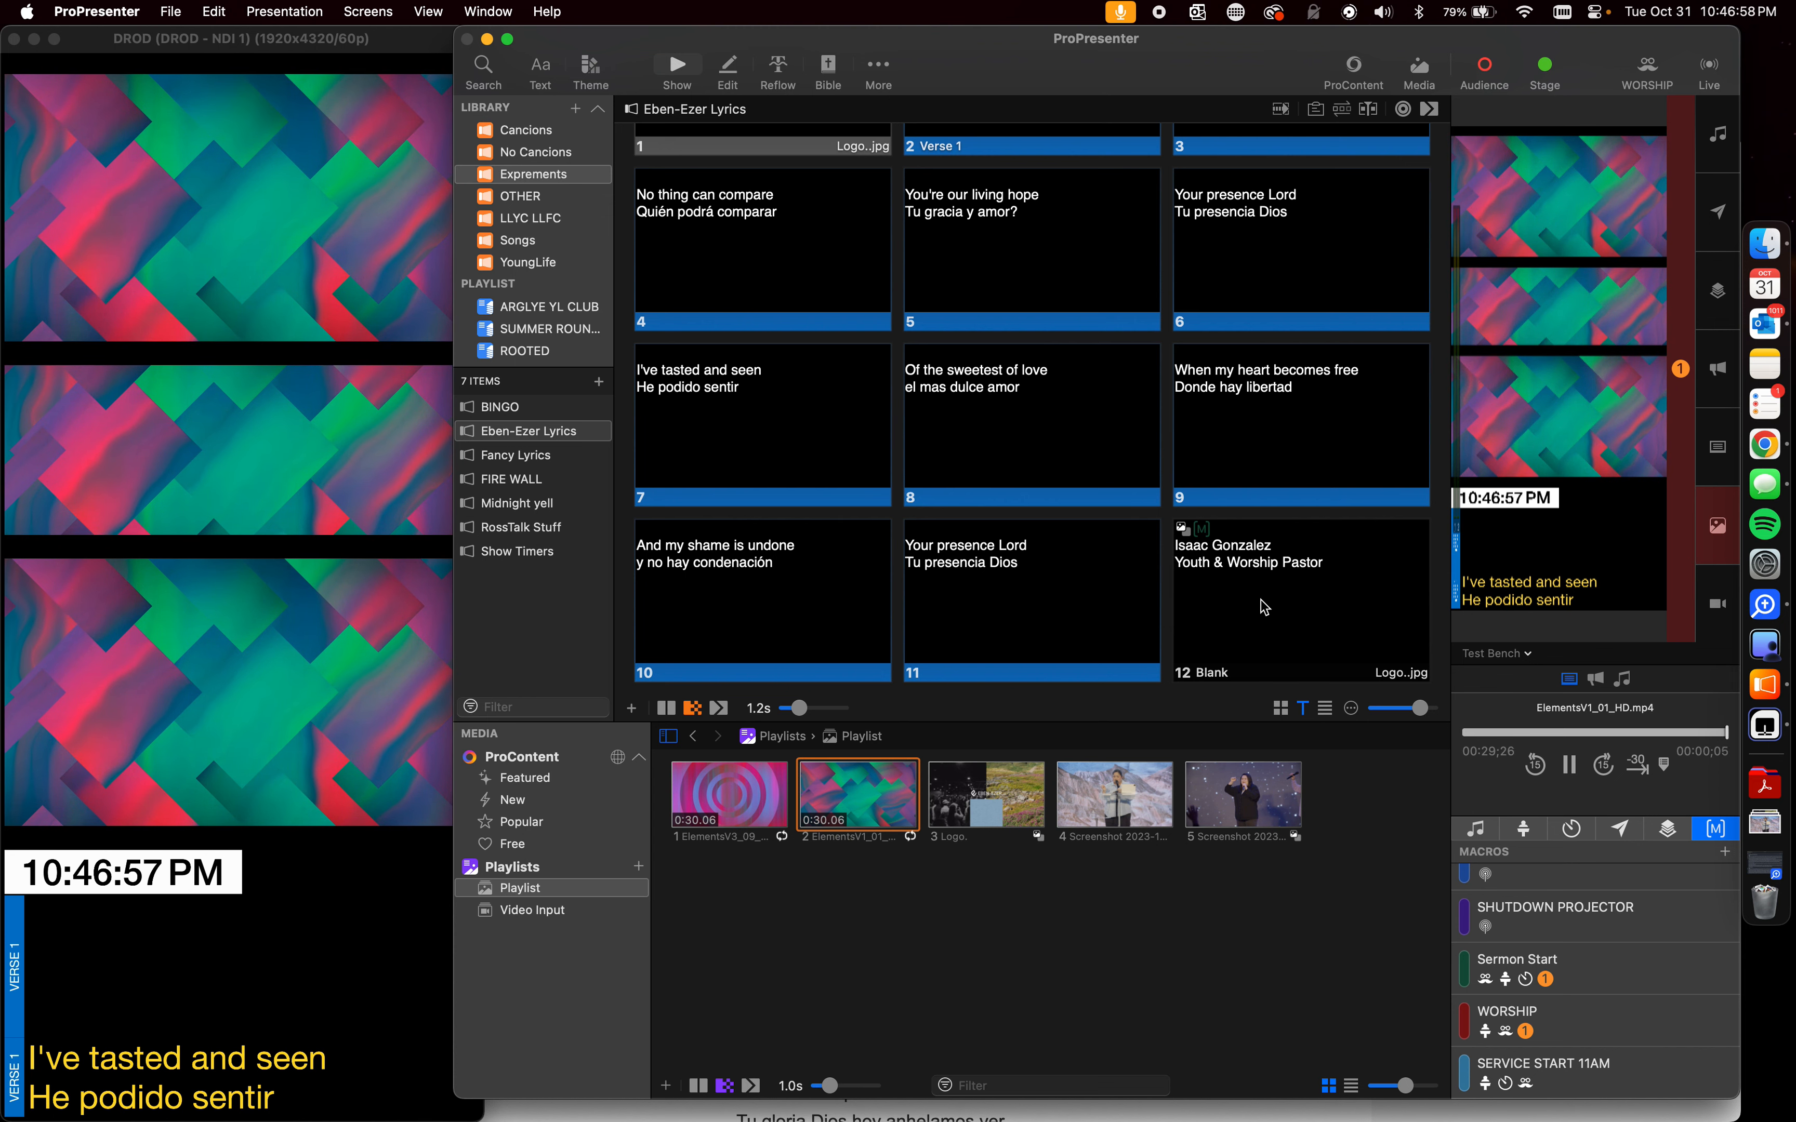
scroll(1430, 579, "down", 2)
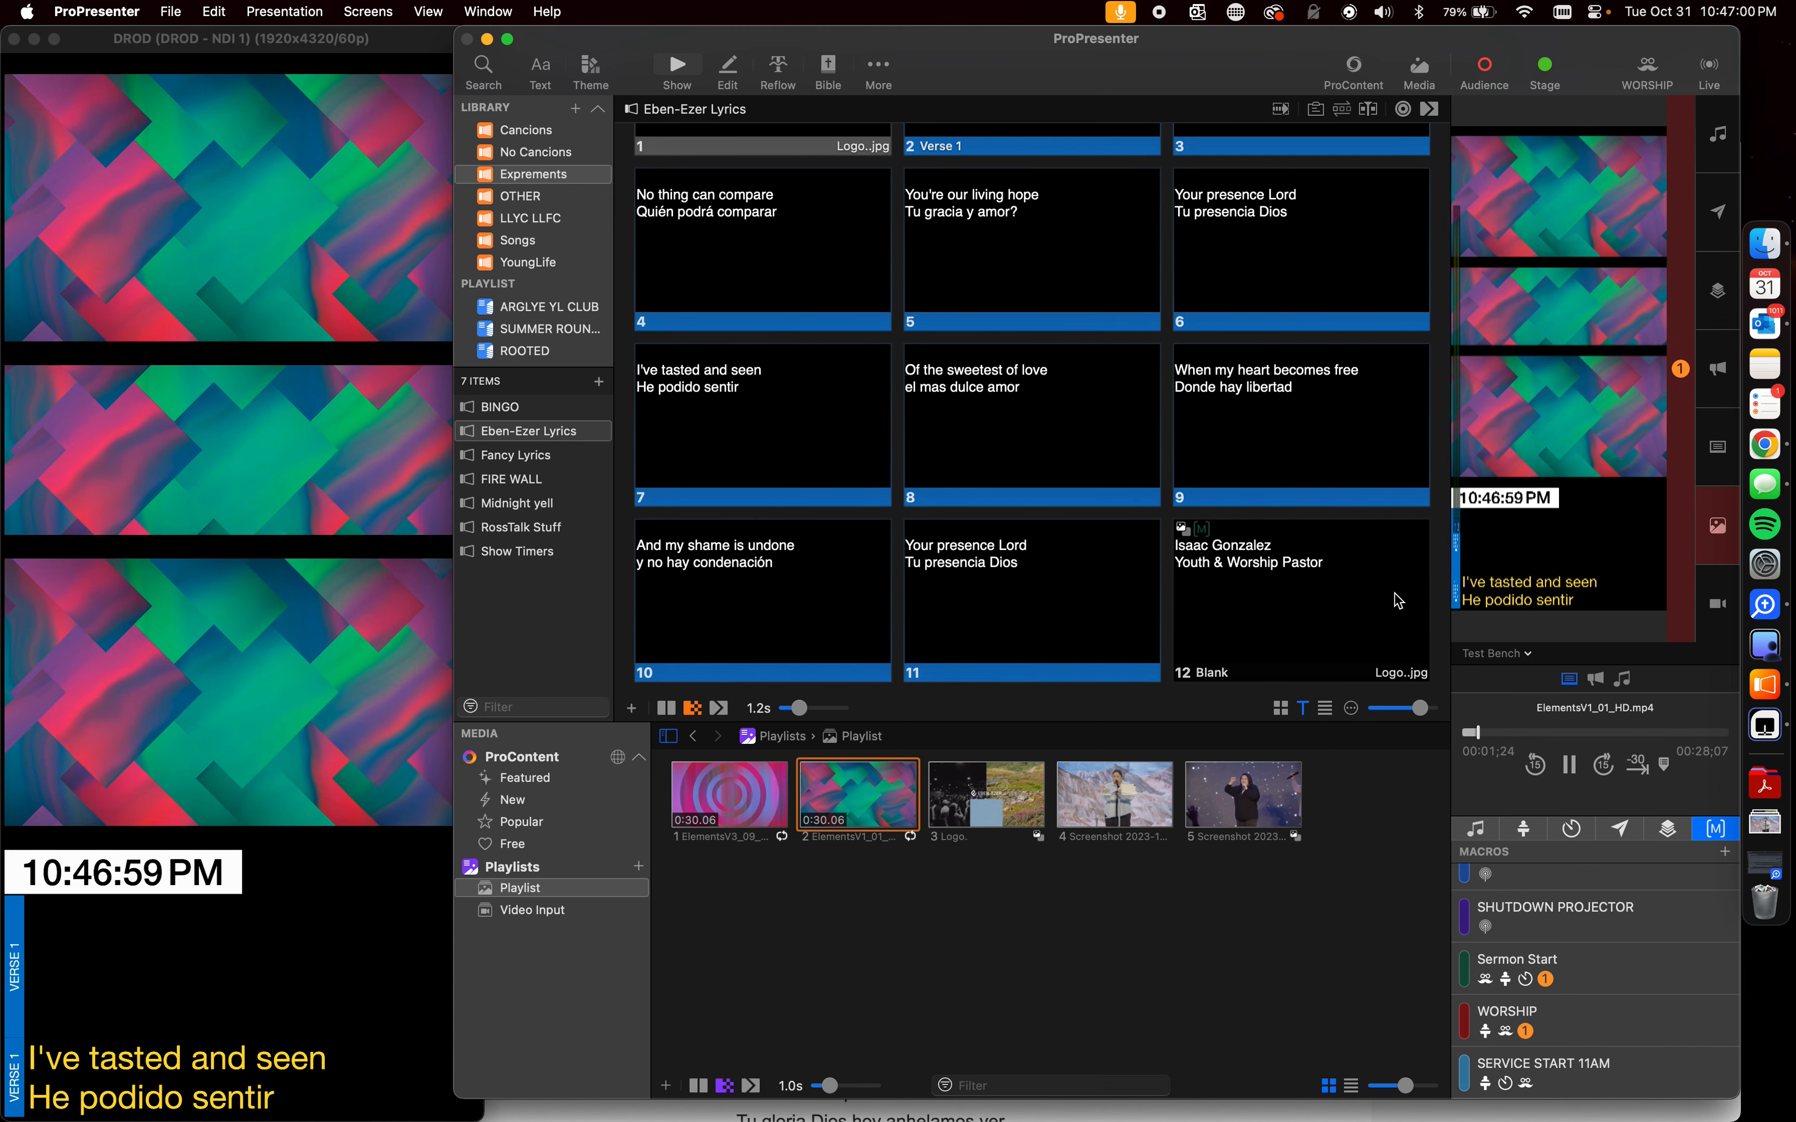
left_click(1717, 527)
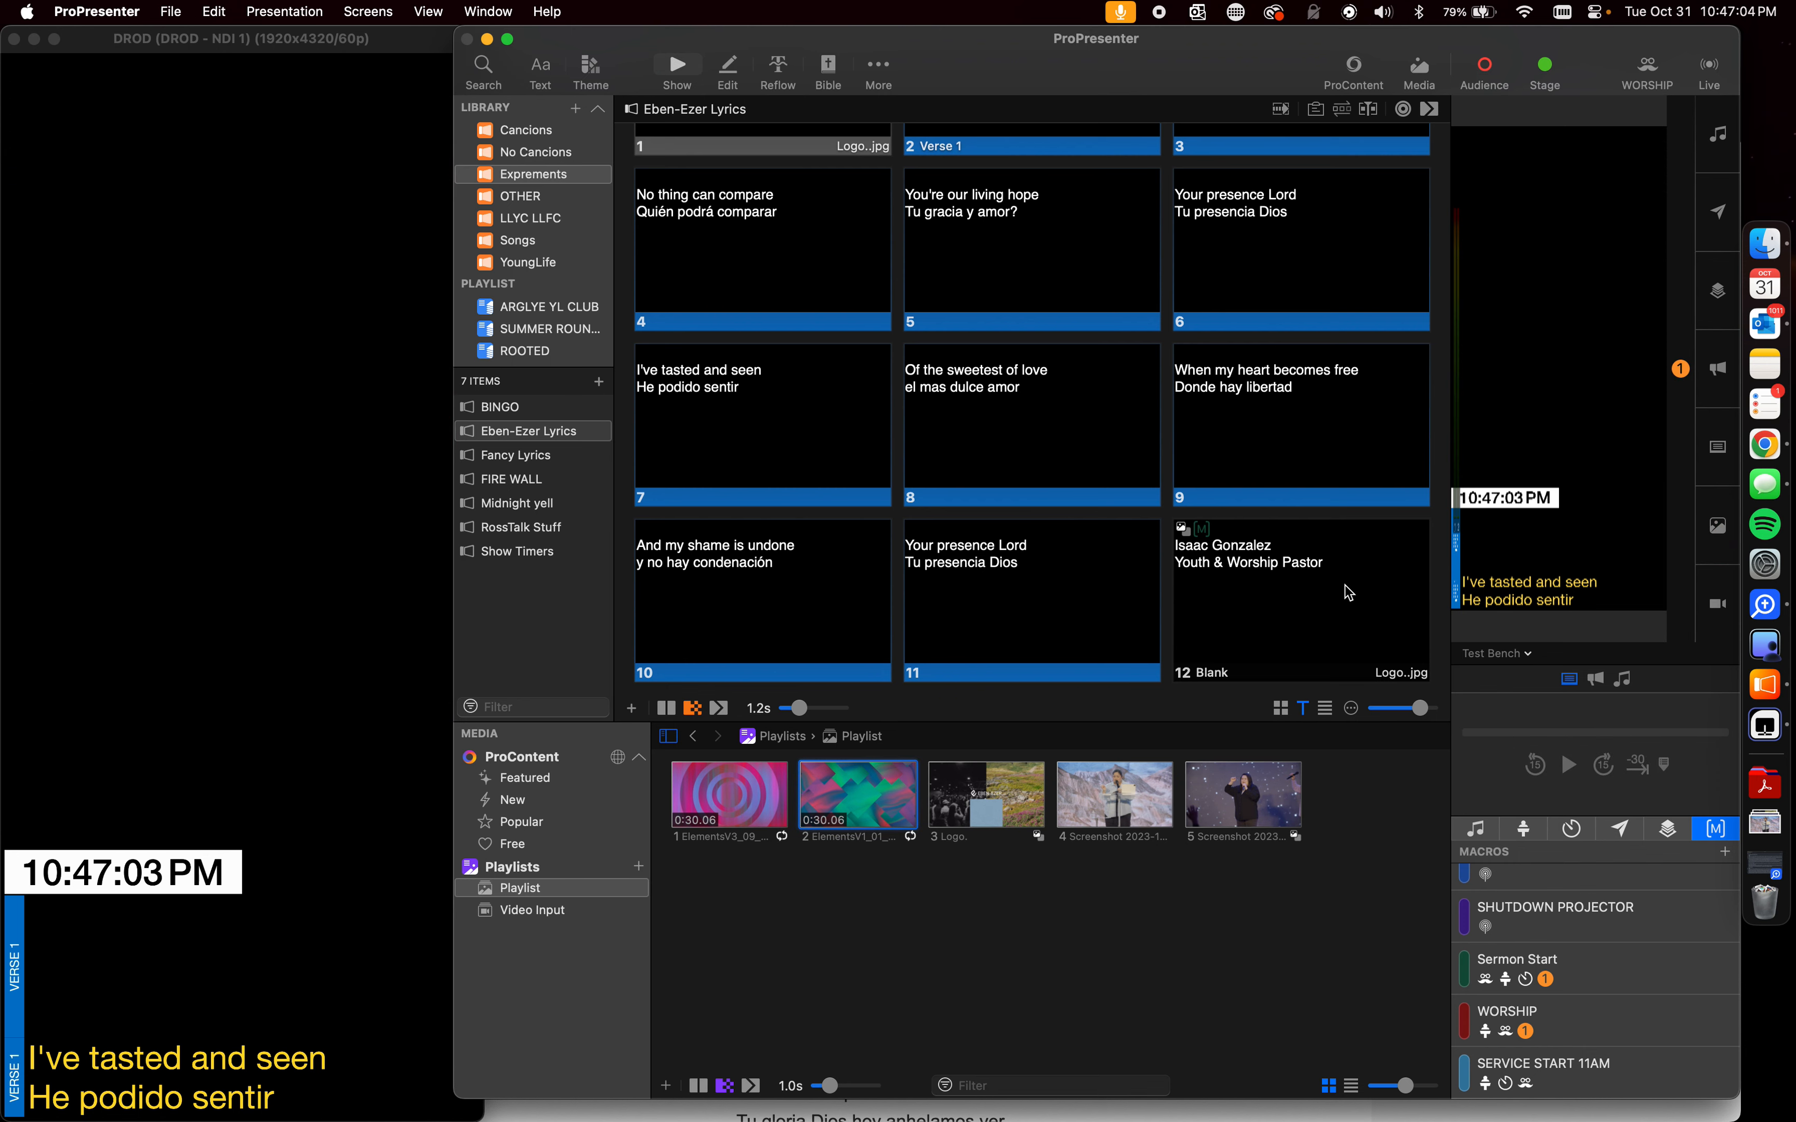
Return the slide list to thumbnail view and show slide 12, the speaker nameplate with the logo background, live
left_click(1280, 707)
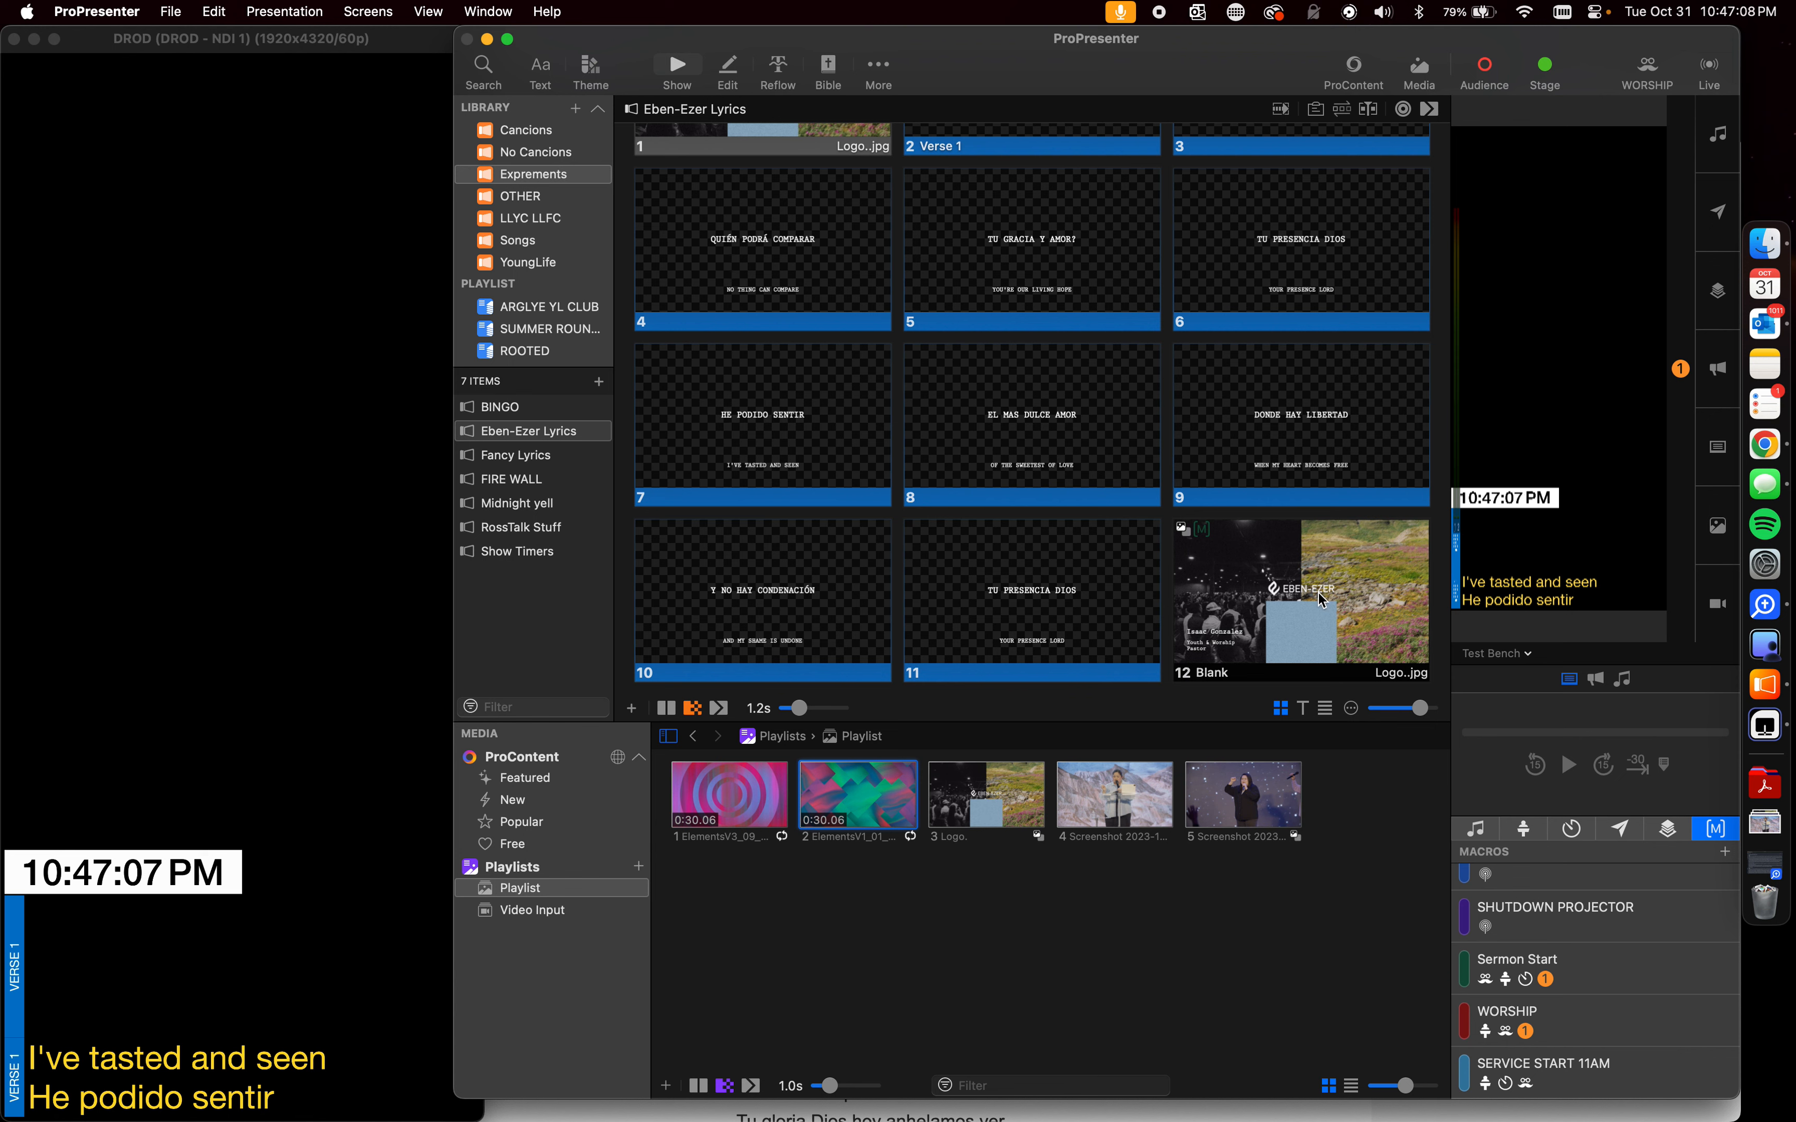
left_click(1281, 616)
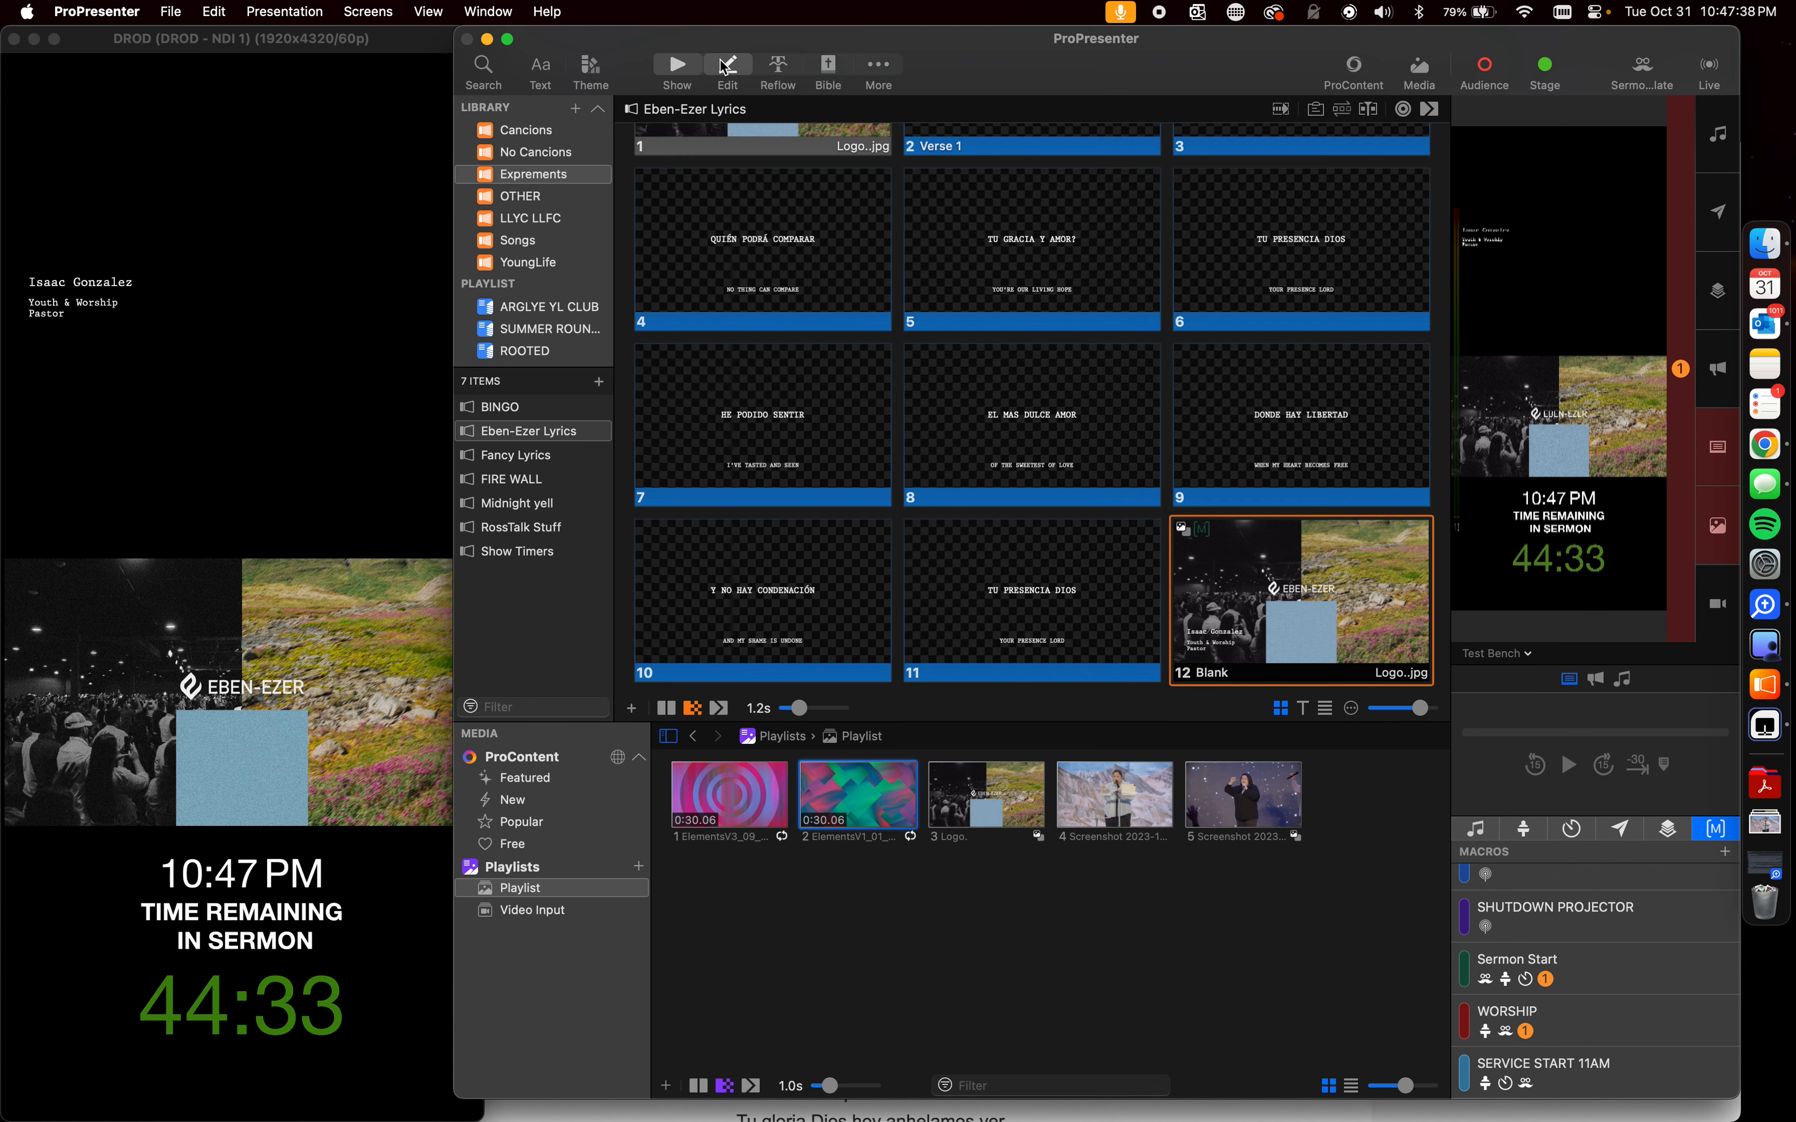
Examine the Name and Title text objects of slide 12 in the slide editor, then return to the show view
left_click(728, 73)
scroll(573, 735, "down", 15)
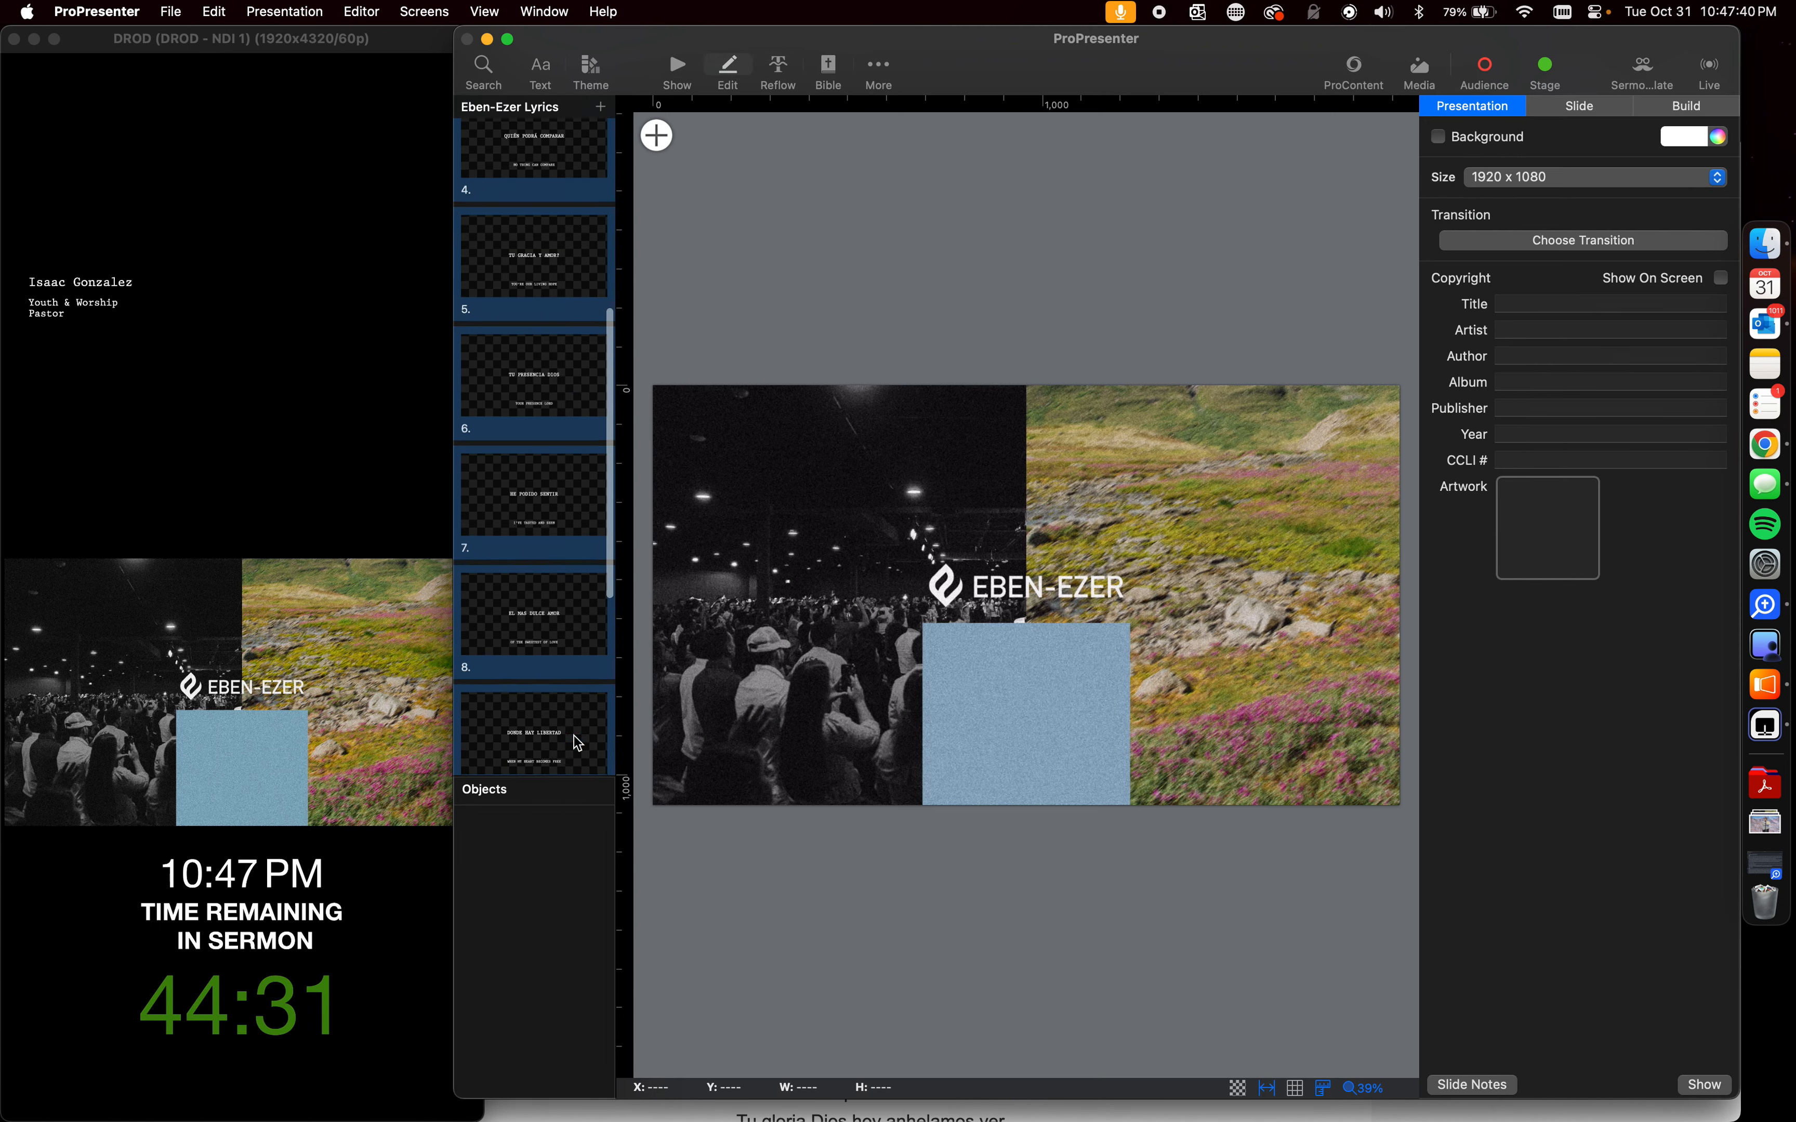
left_click(558, 733)
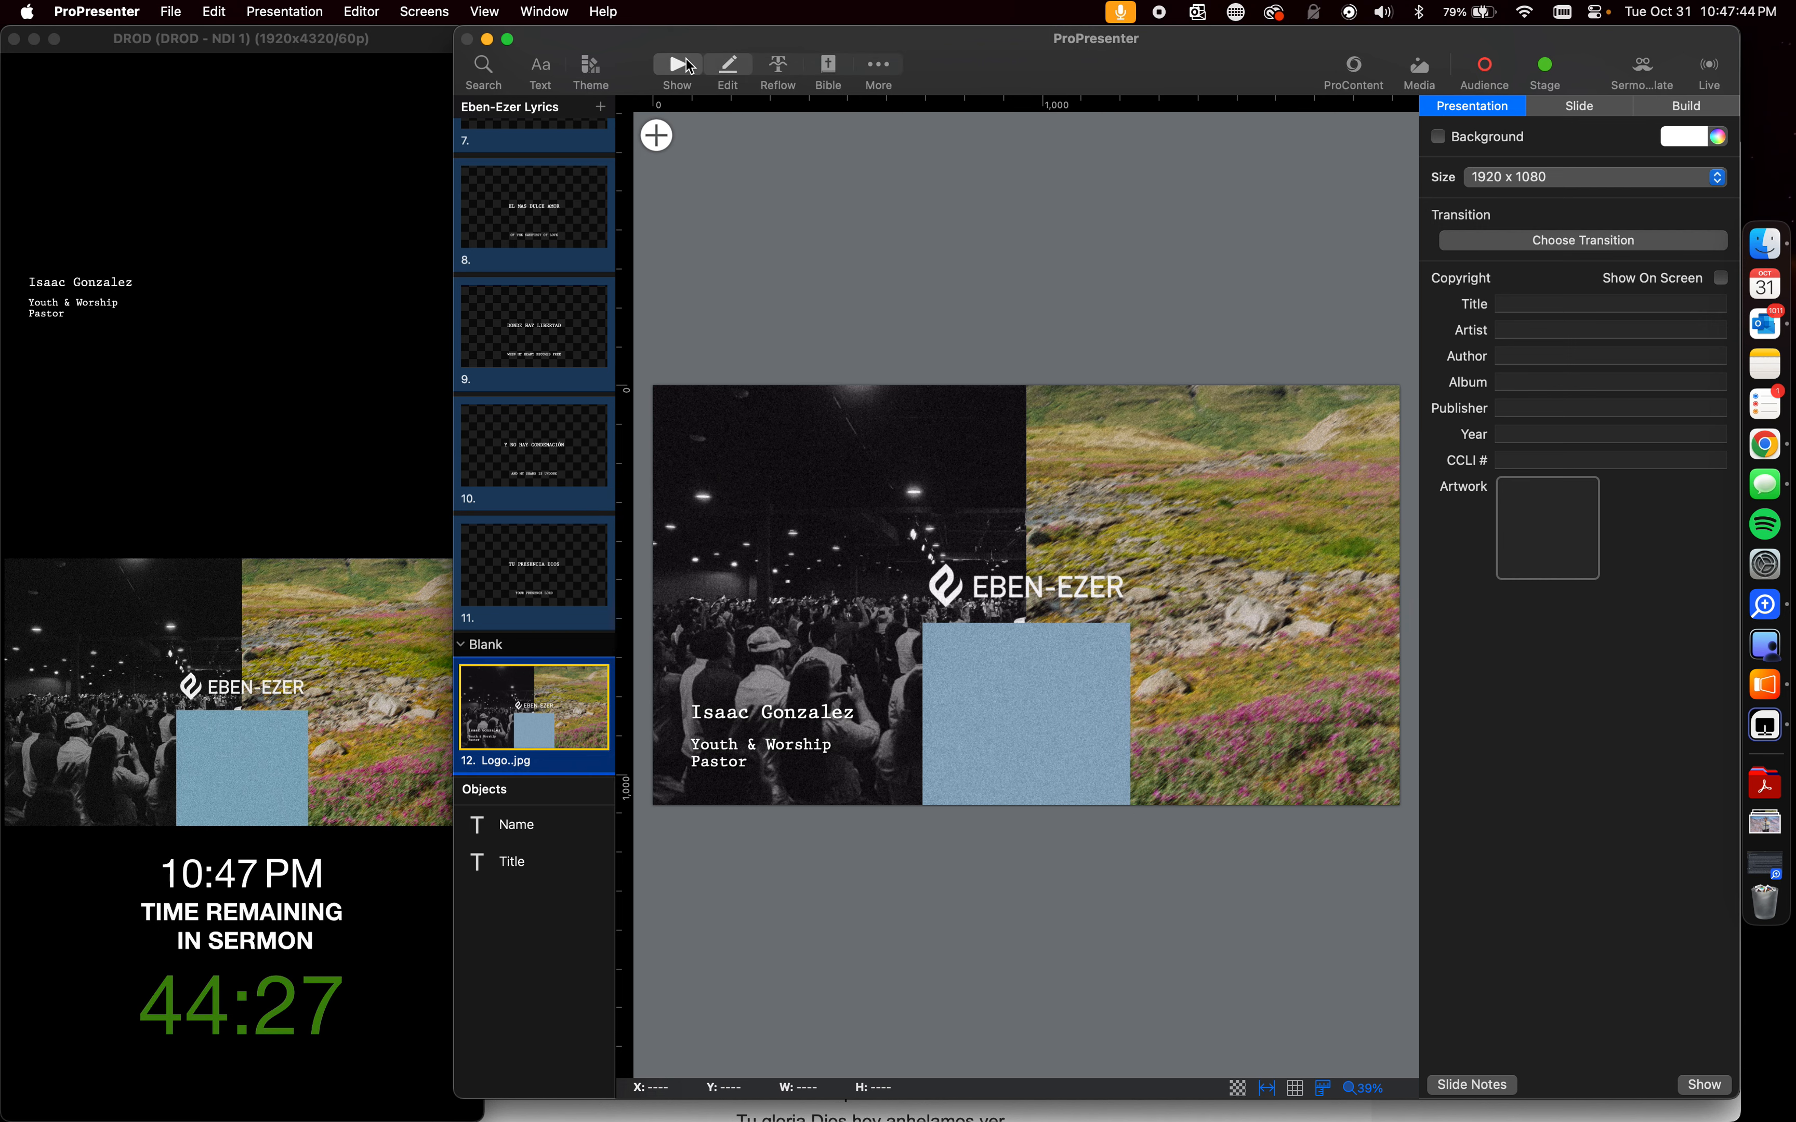
left_click(690, 67)
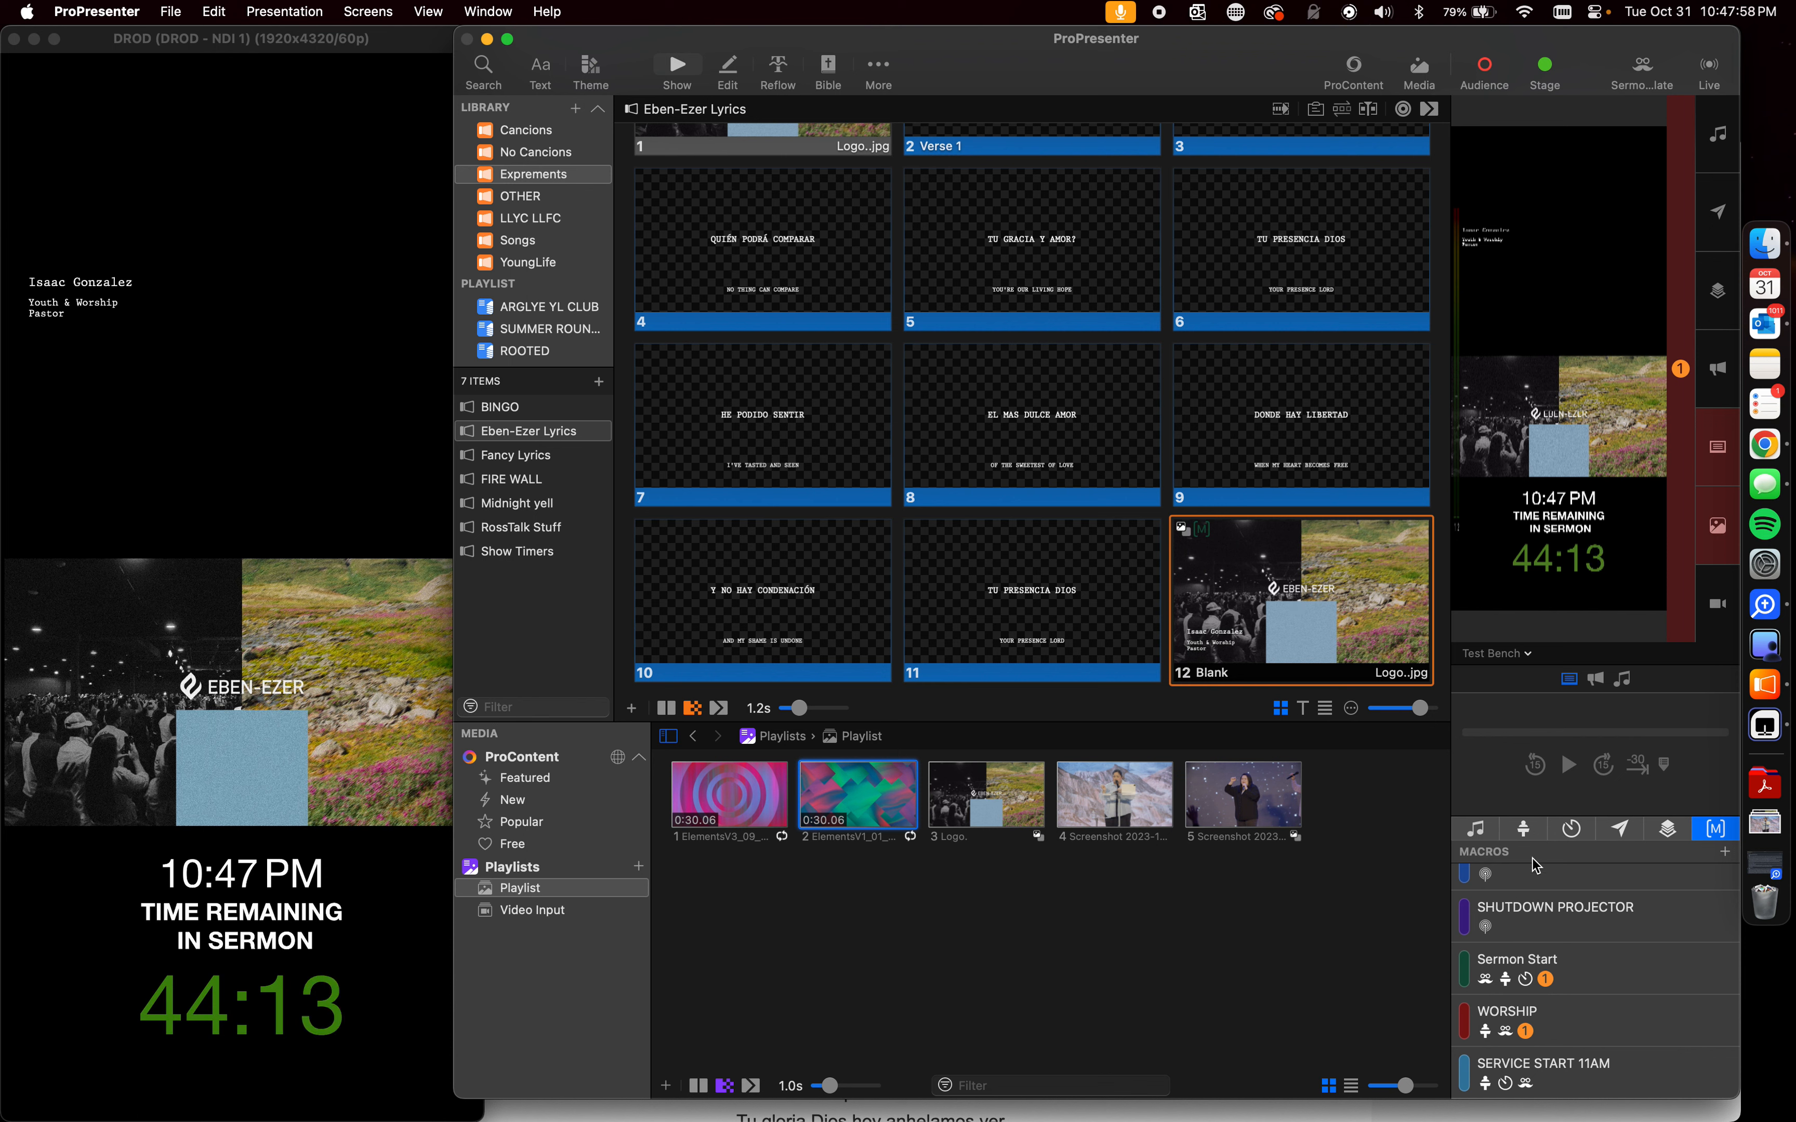
Display the timers, then stop the Sermon Timer and reset it
left_click(1571, 828)
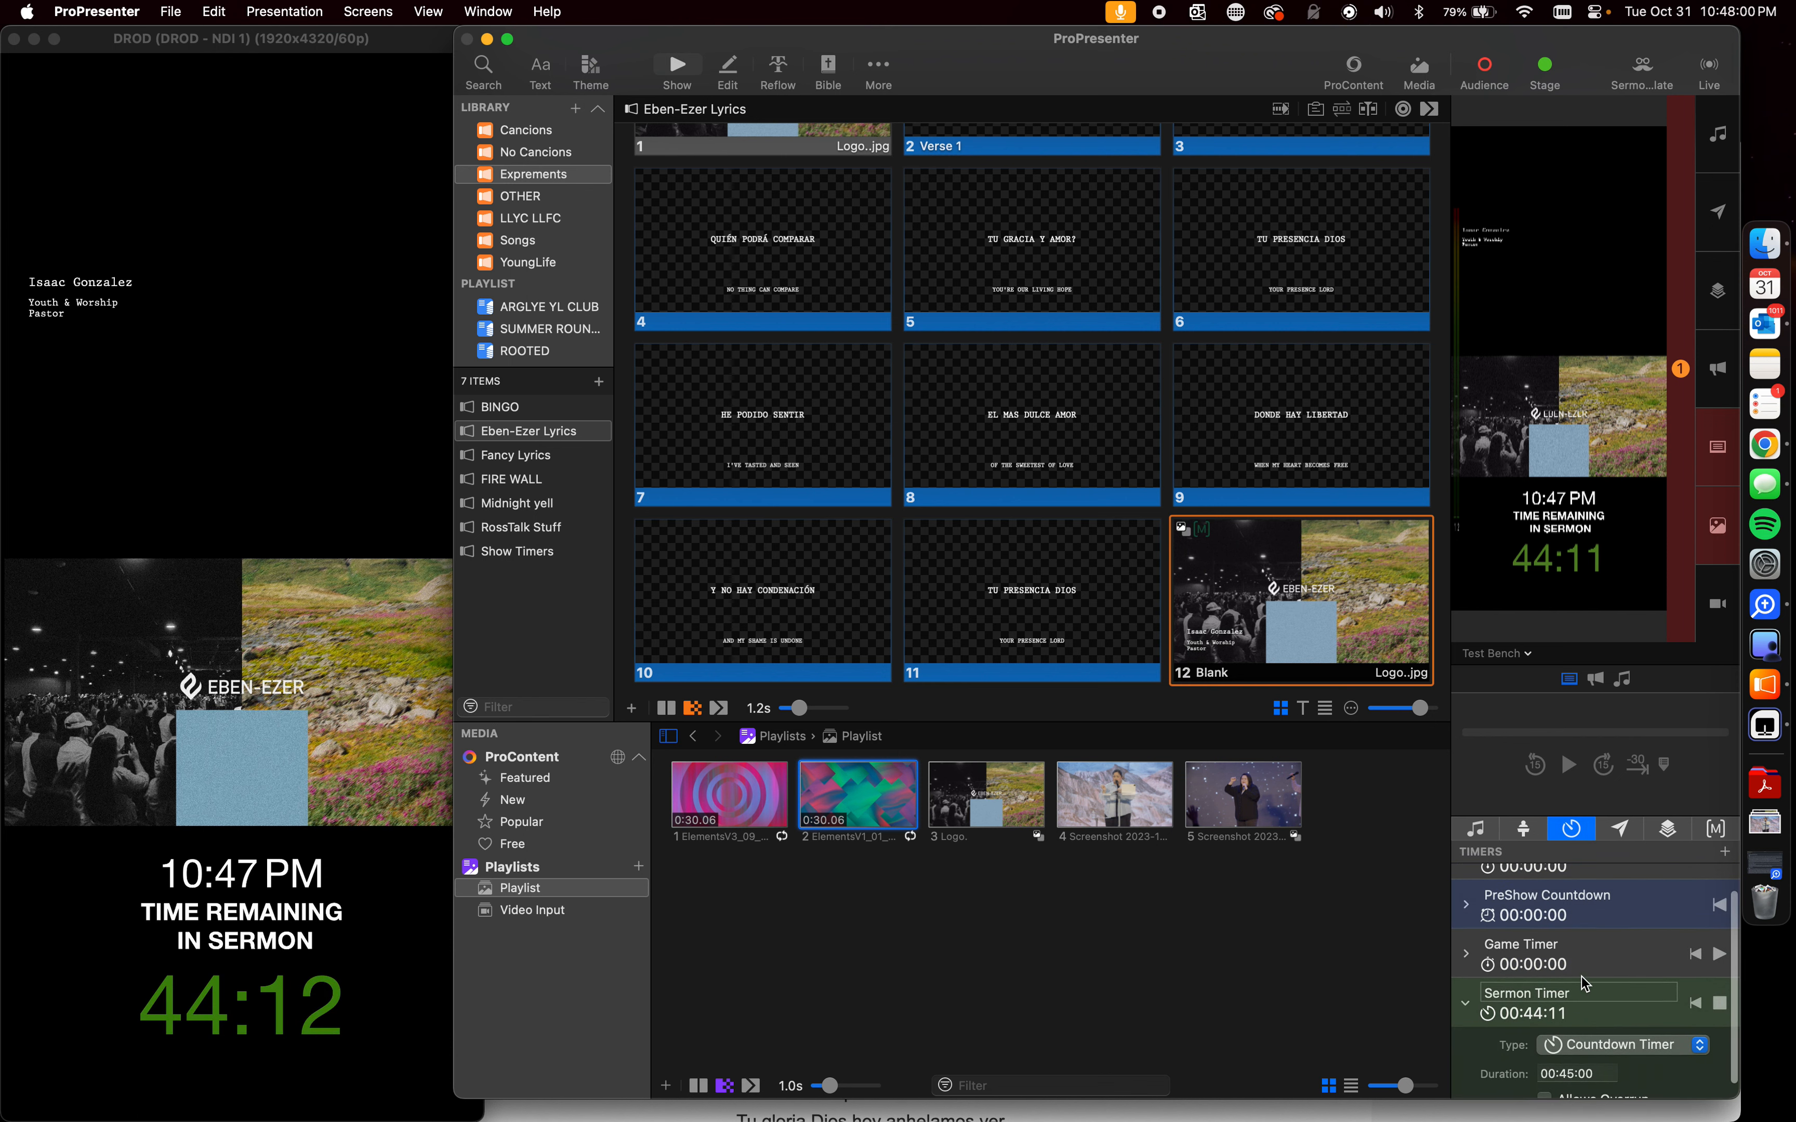
left_click(1668, 830)
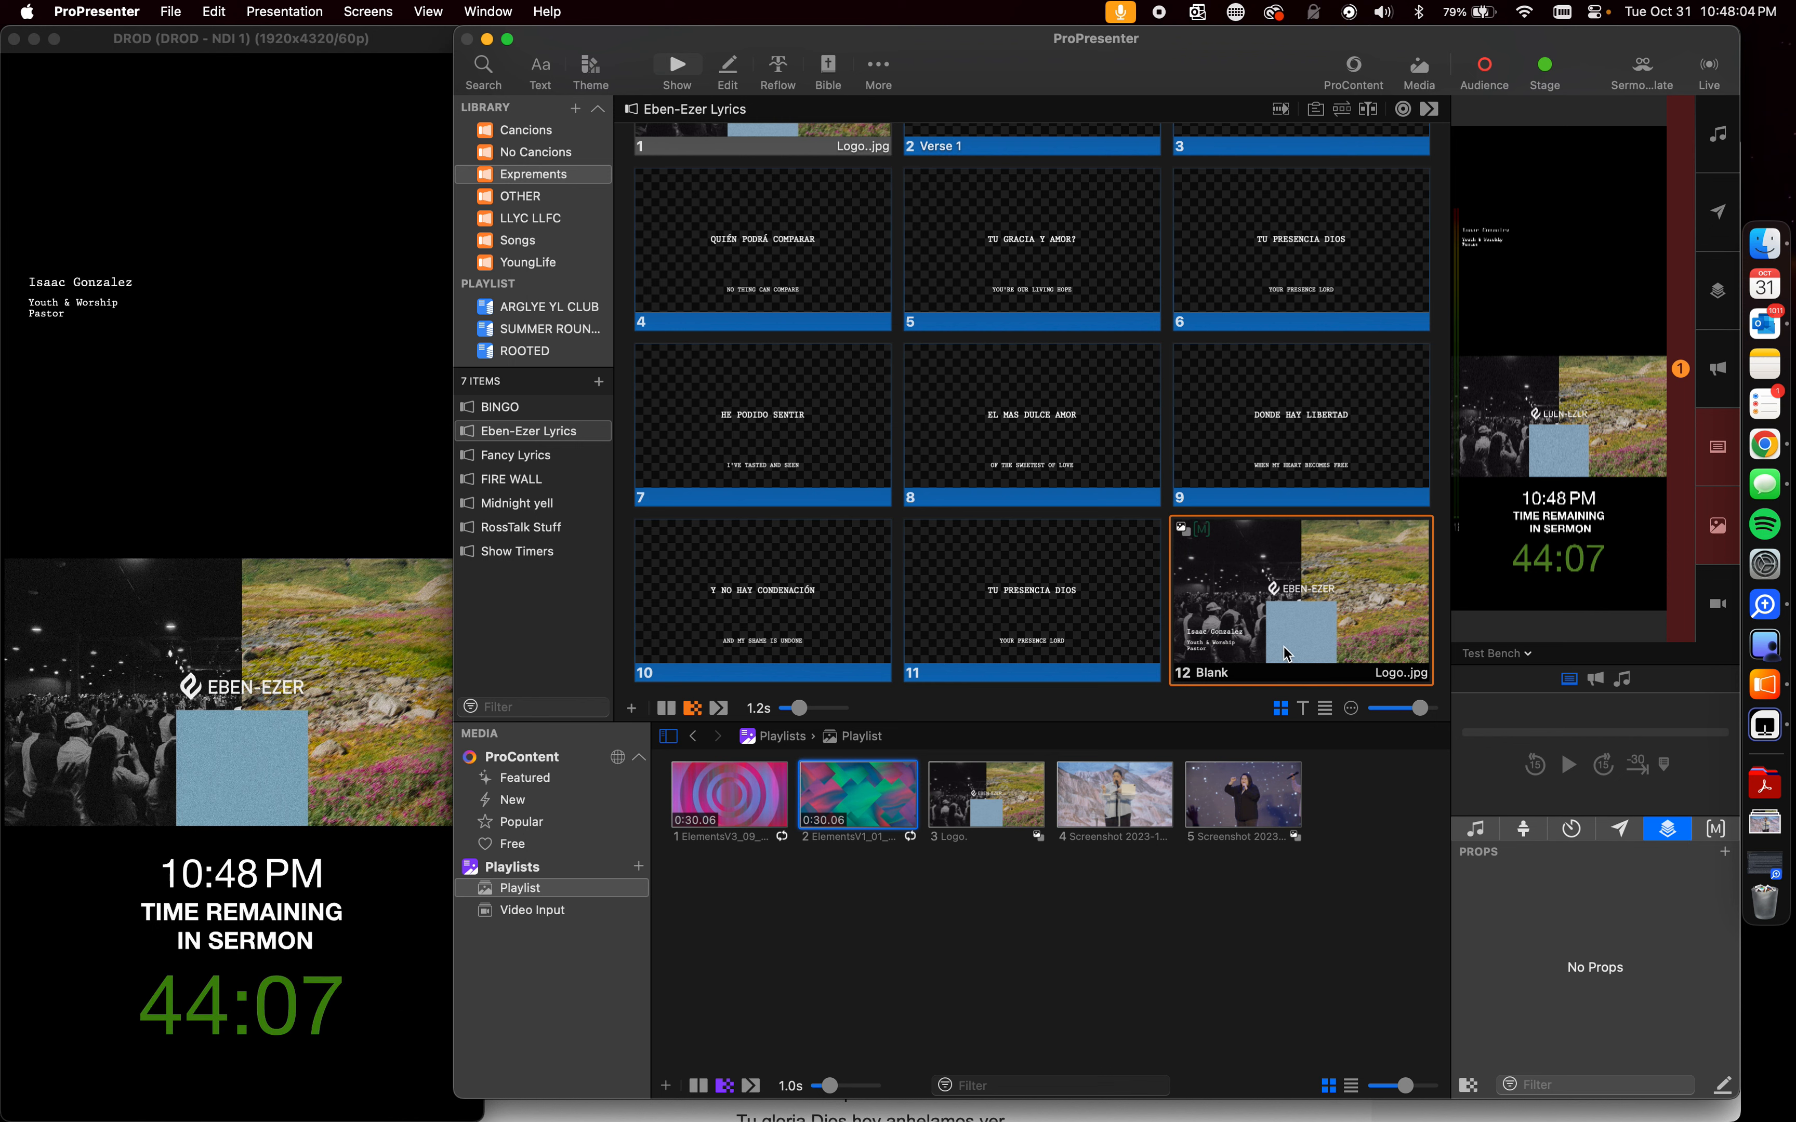
left_click(1581, 830)
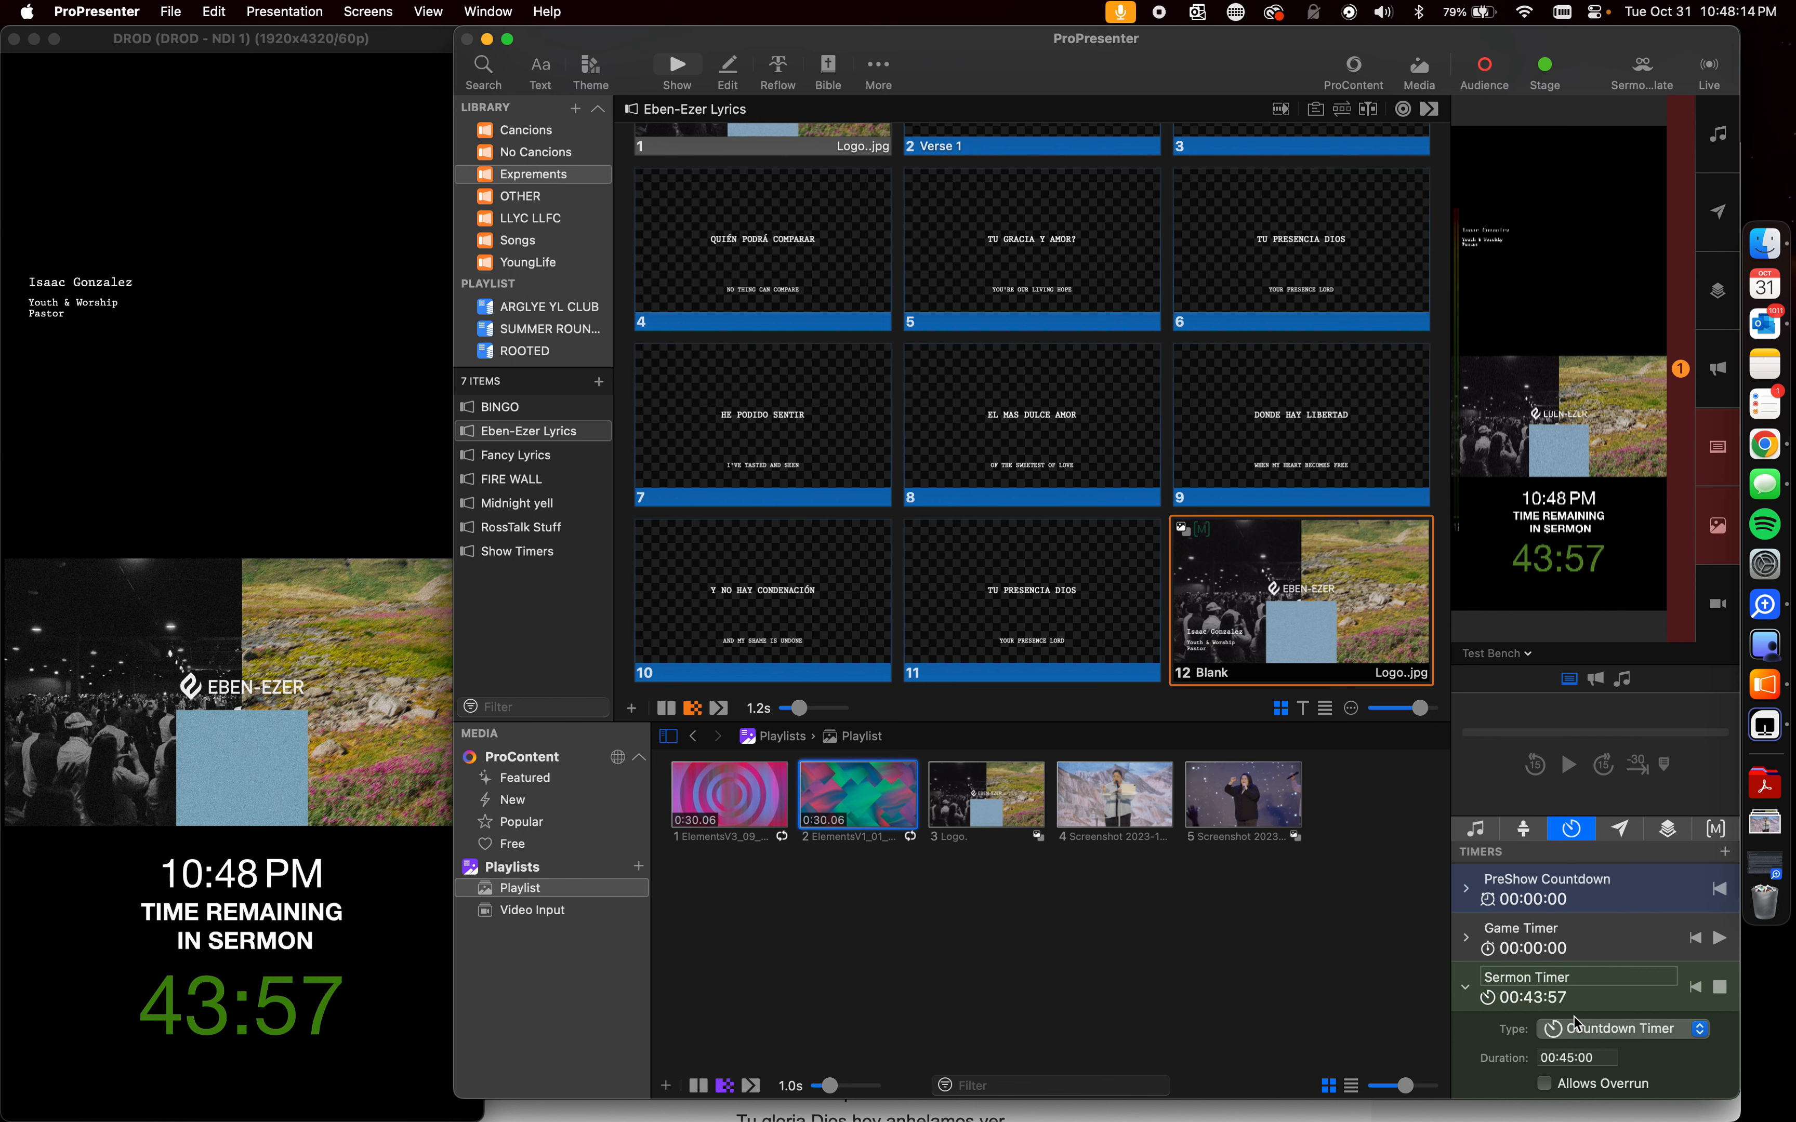
left_click(1718, 987)
left_click(1695, 986)
Try to shorten the Sermon Timer's duration and start the countdown
left_click(1574, 1056)
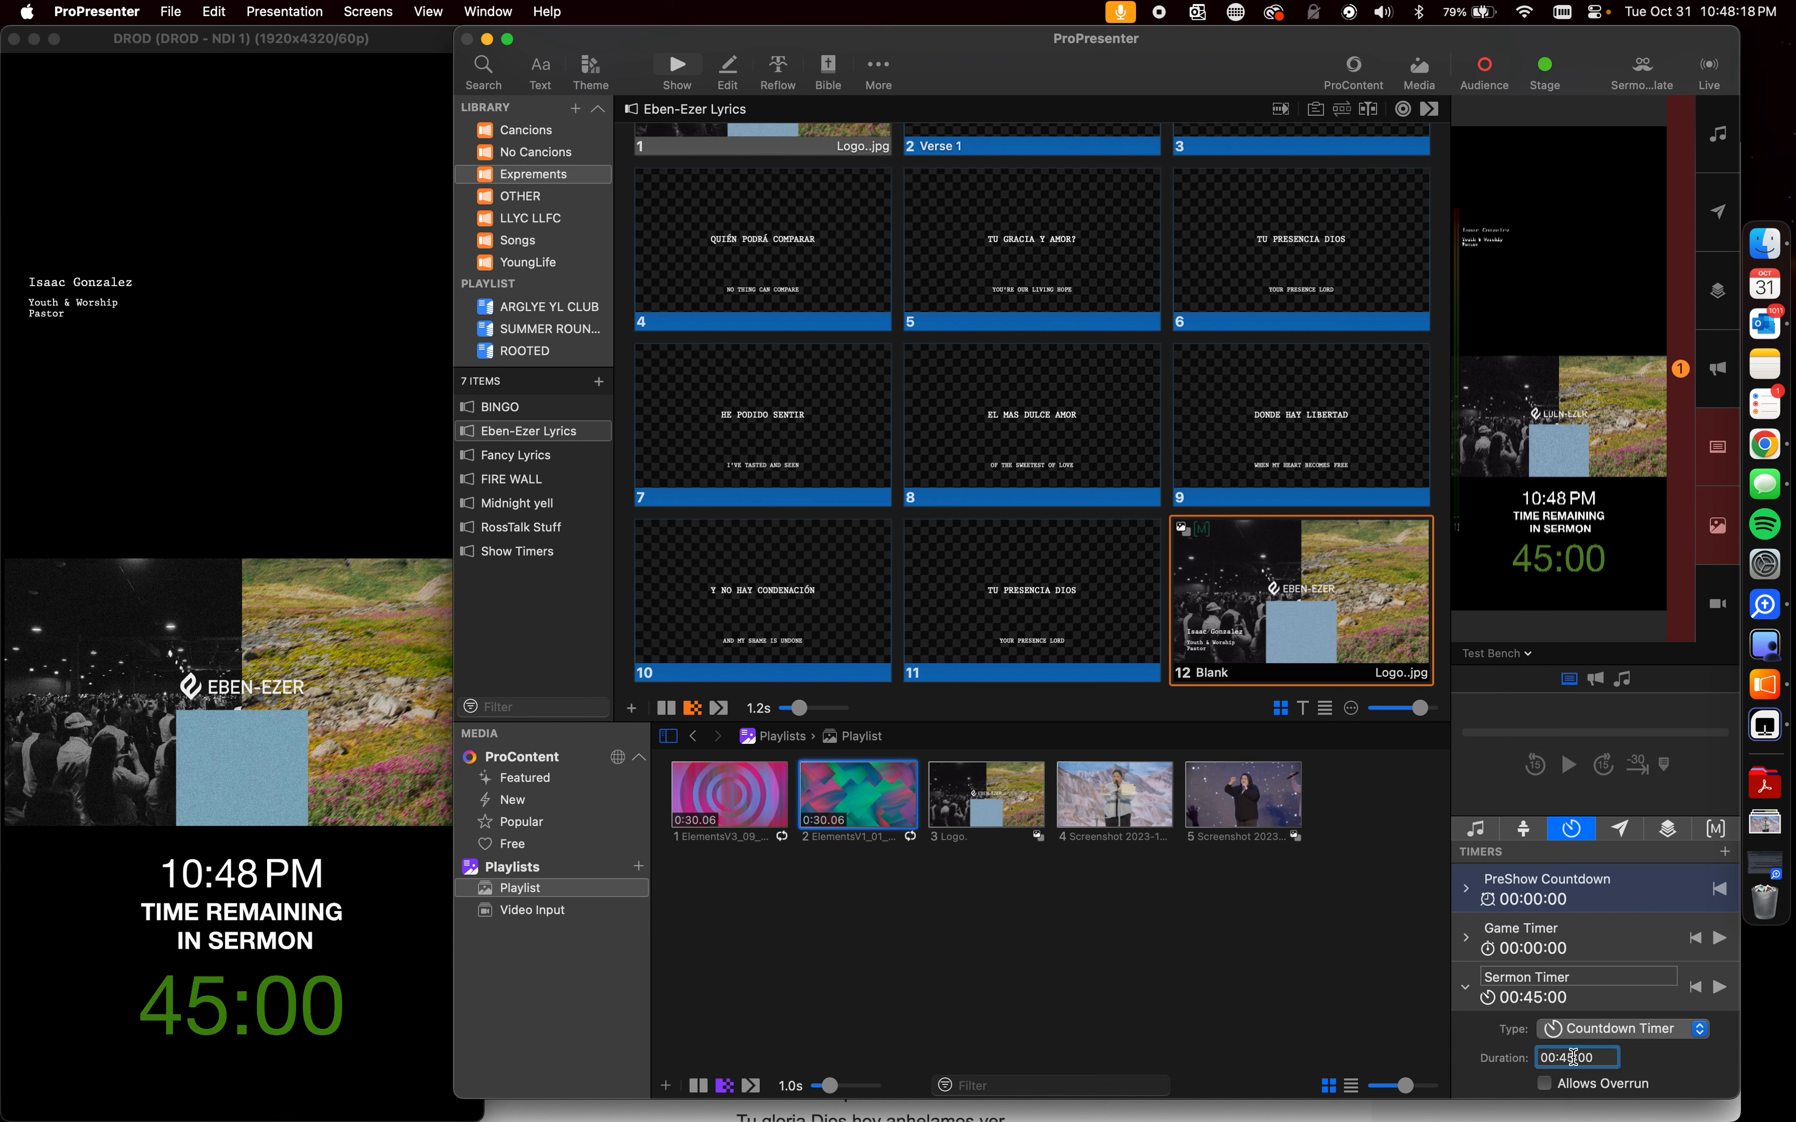
key("BackSpace")
key("BackSpace")
type("00")
key("BackSpace")
type("1")
left_click(1719, 987)
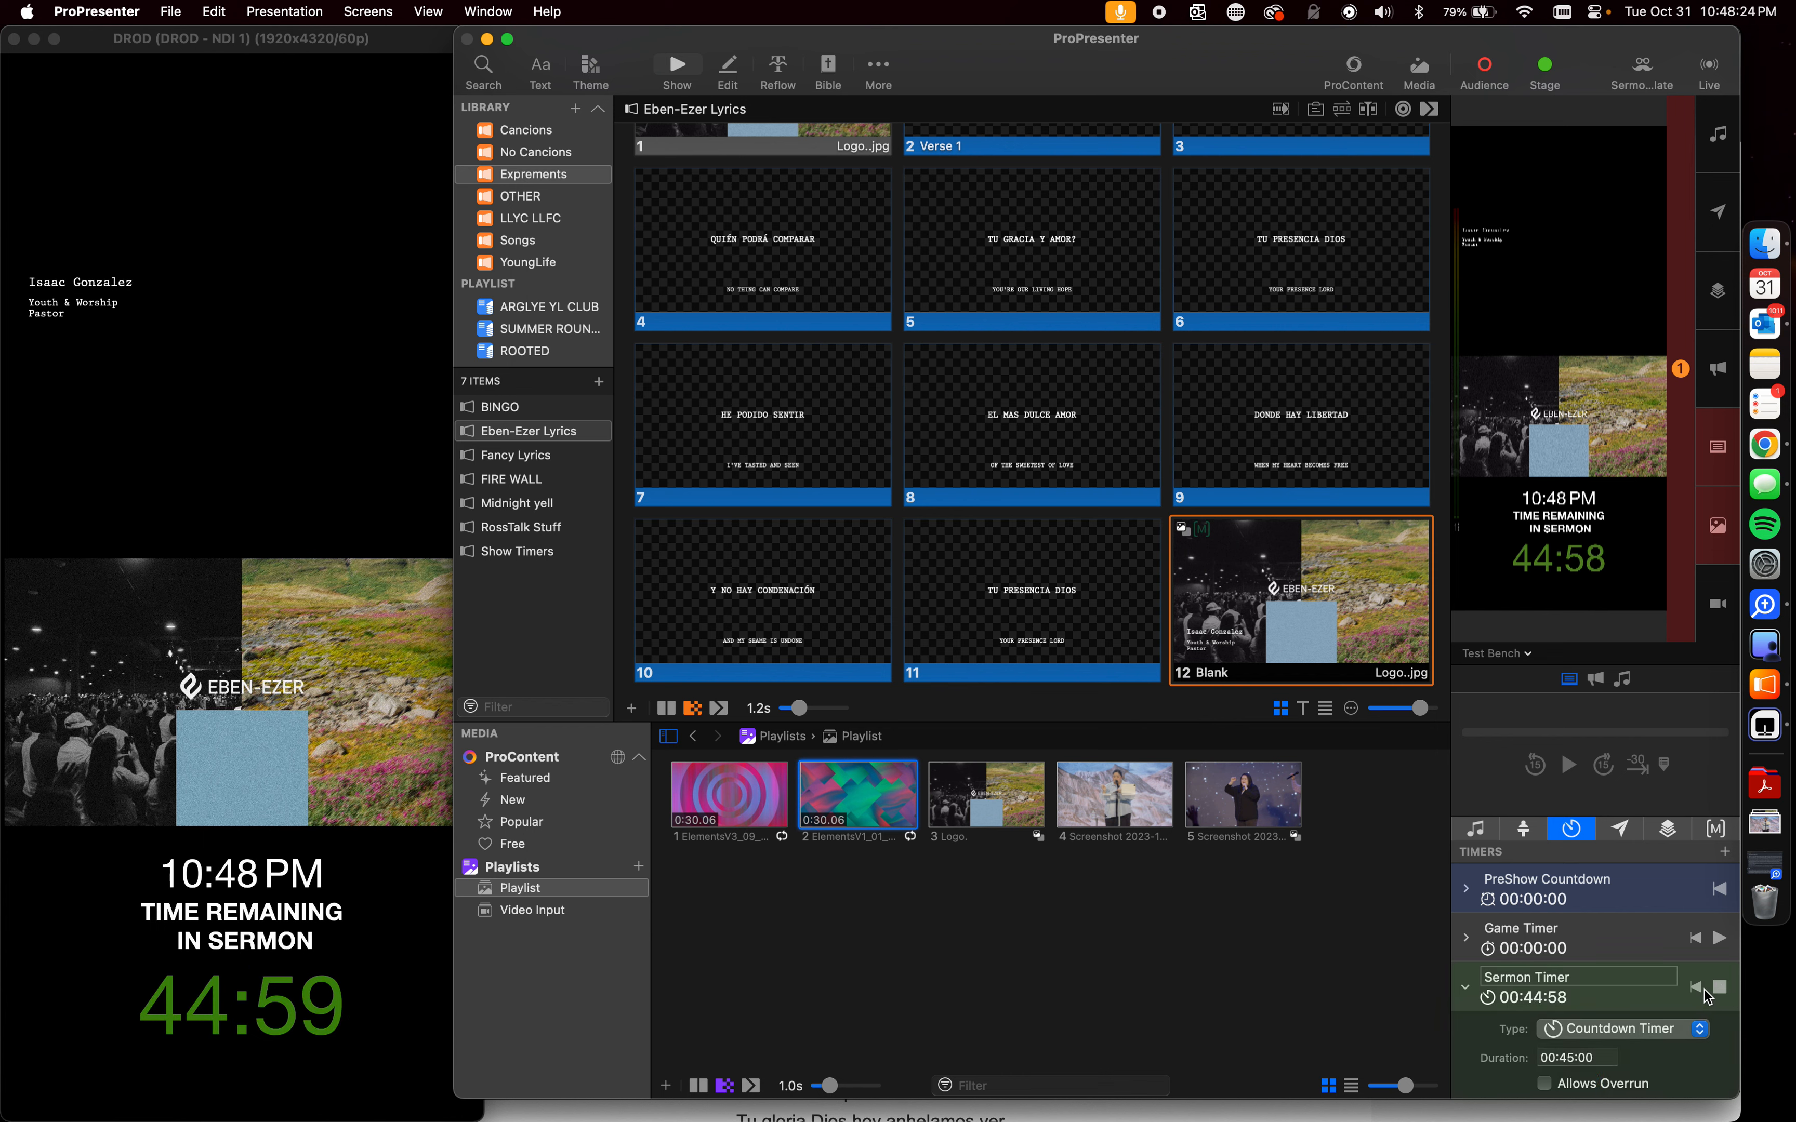
Reset the Sermon Timer, set its duration to 00:00:10 and run the countdown
left_click(1698, 989)
left_click(1574, 1060)
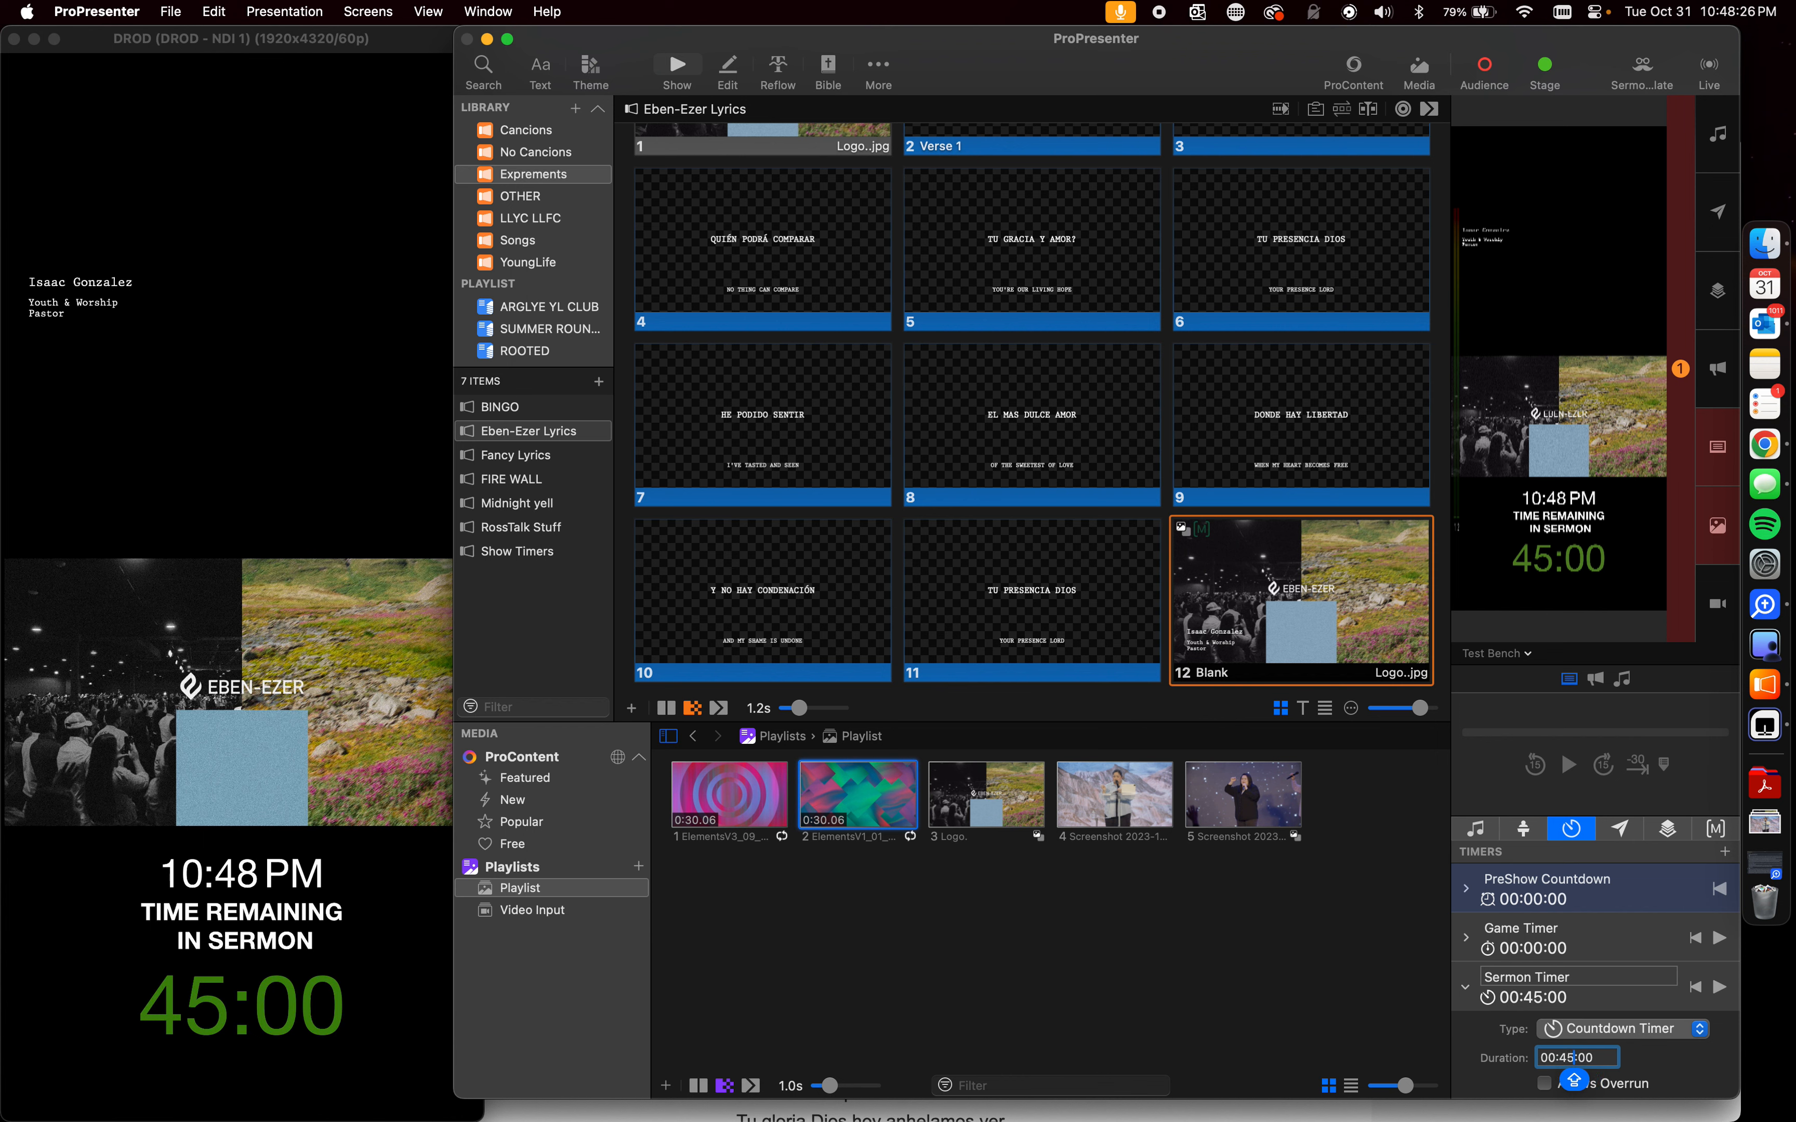
key("BackSpace")
key("BackSpace")
type("00")
key("Return")
left_click(1719, 985)
left_click(1696, 989)
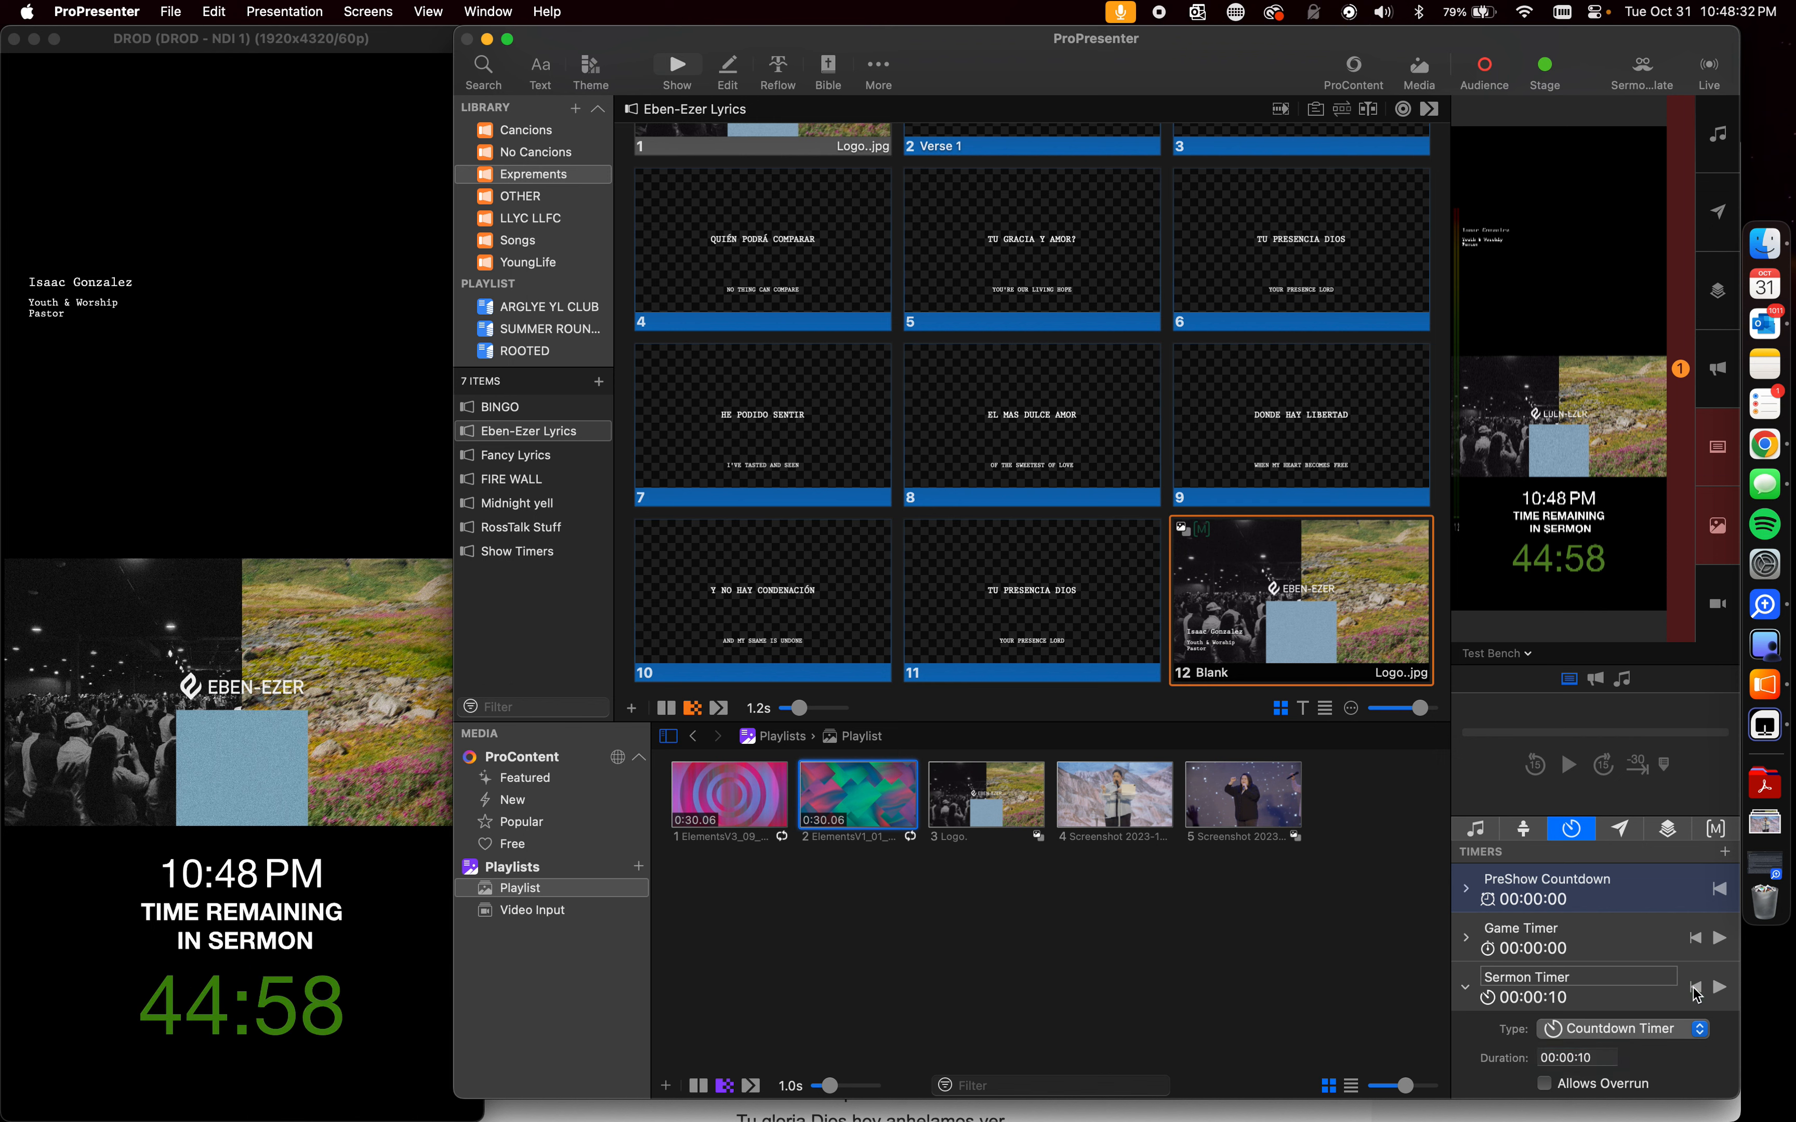
left_click(1721, 986)
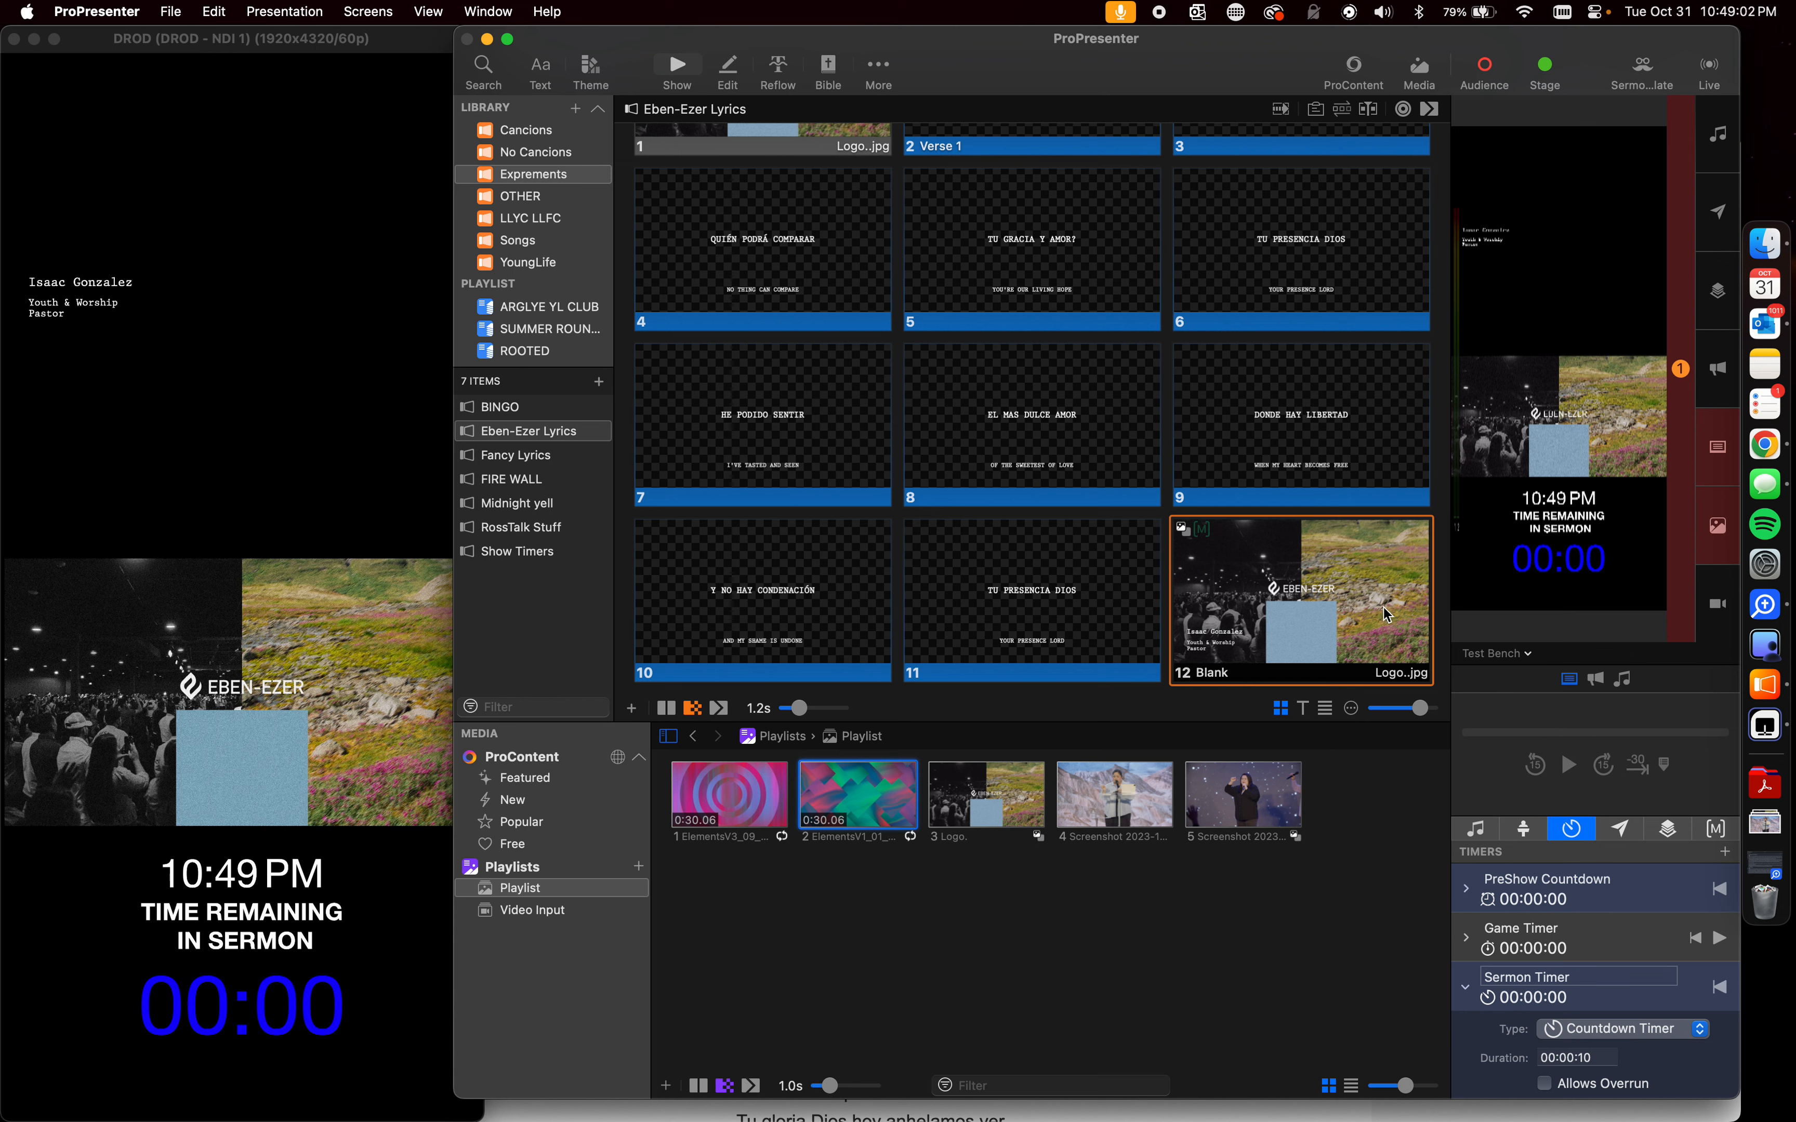
Alternate the live output between logo slide 1 and Verse 1 slide 2, ending on slide 2
scroll(1241, 550, "up", 3)
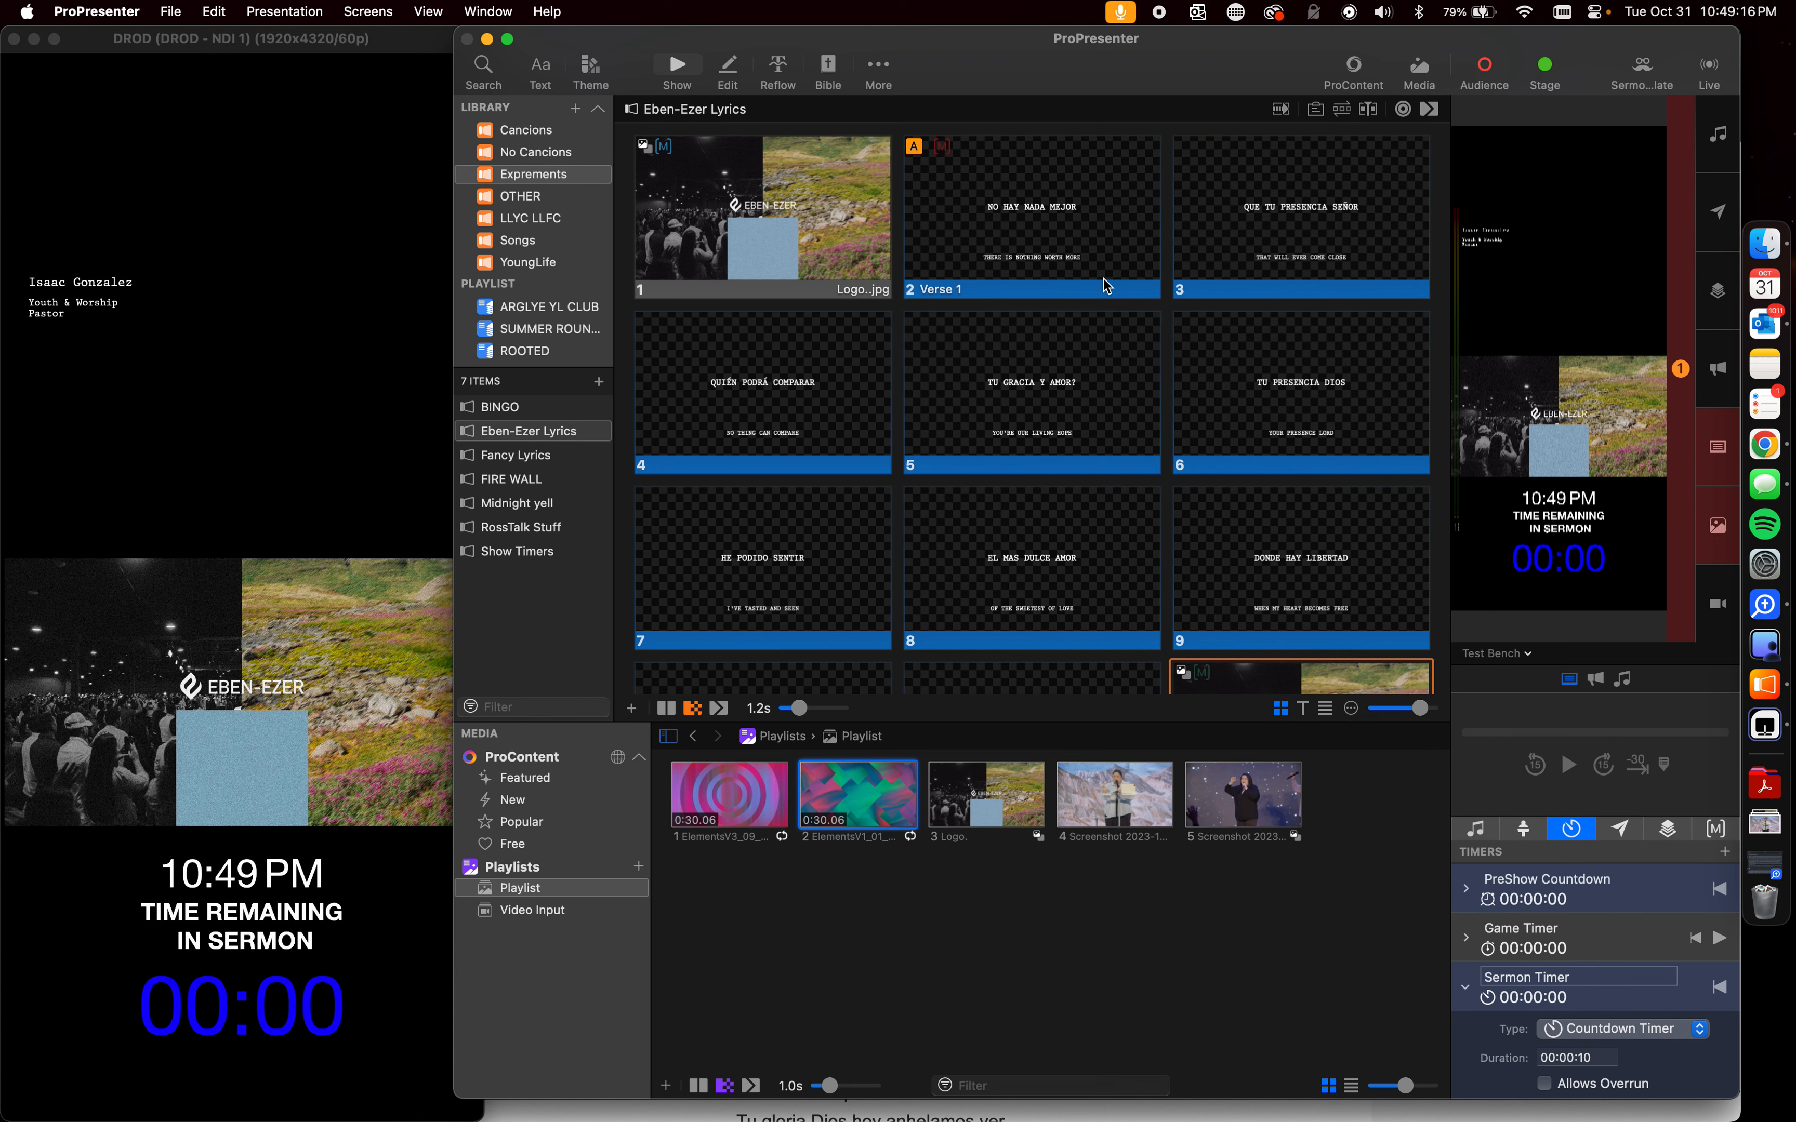
left_click(826, 239)
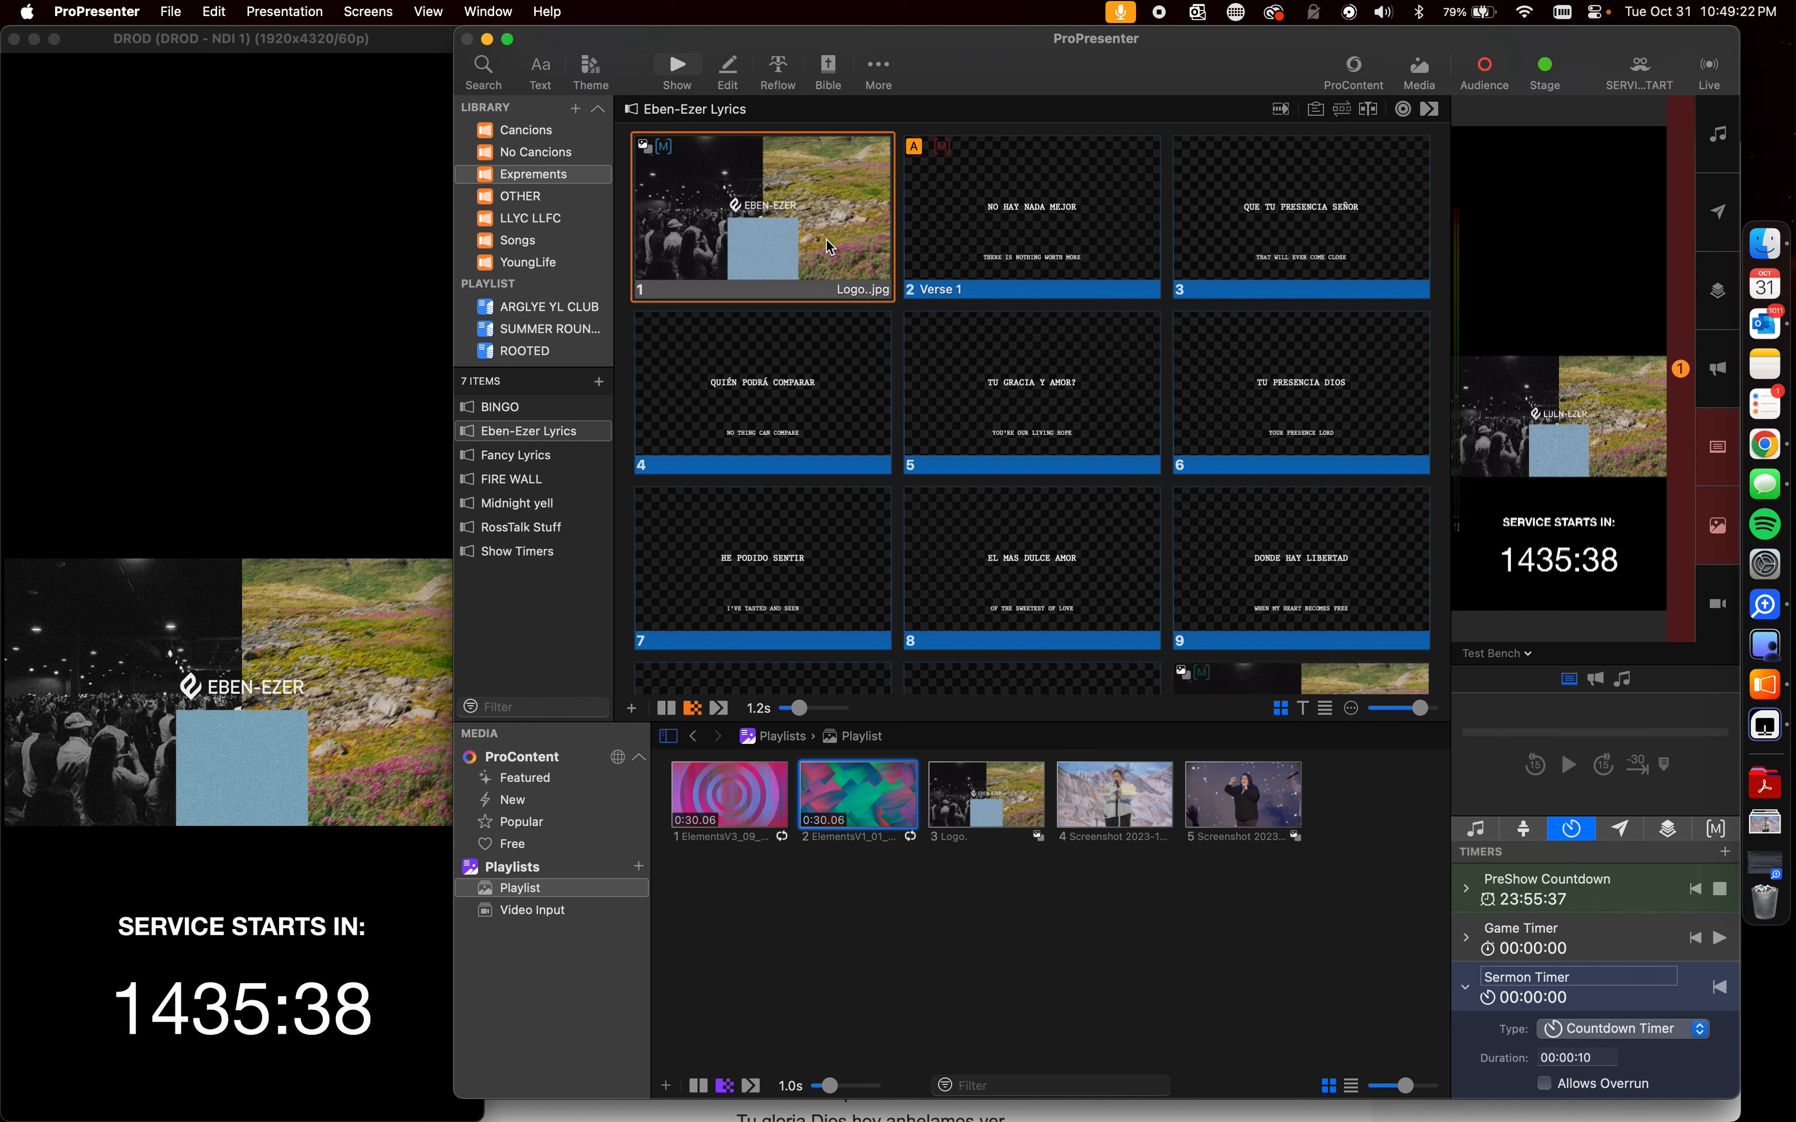
left_click(1071, 248)
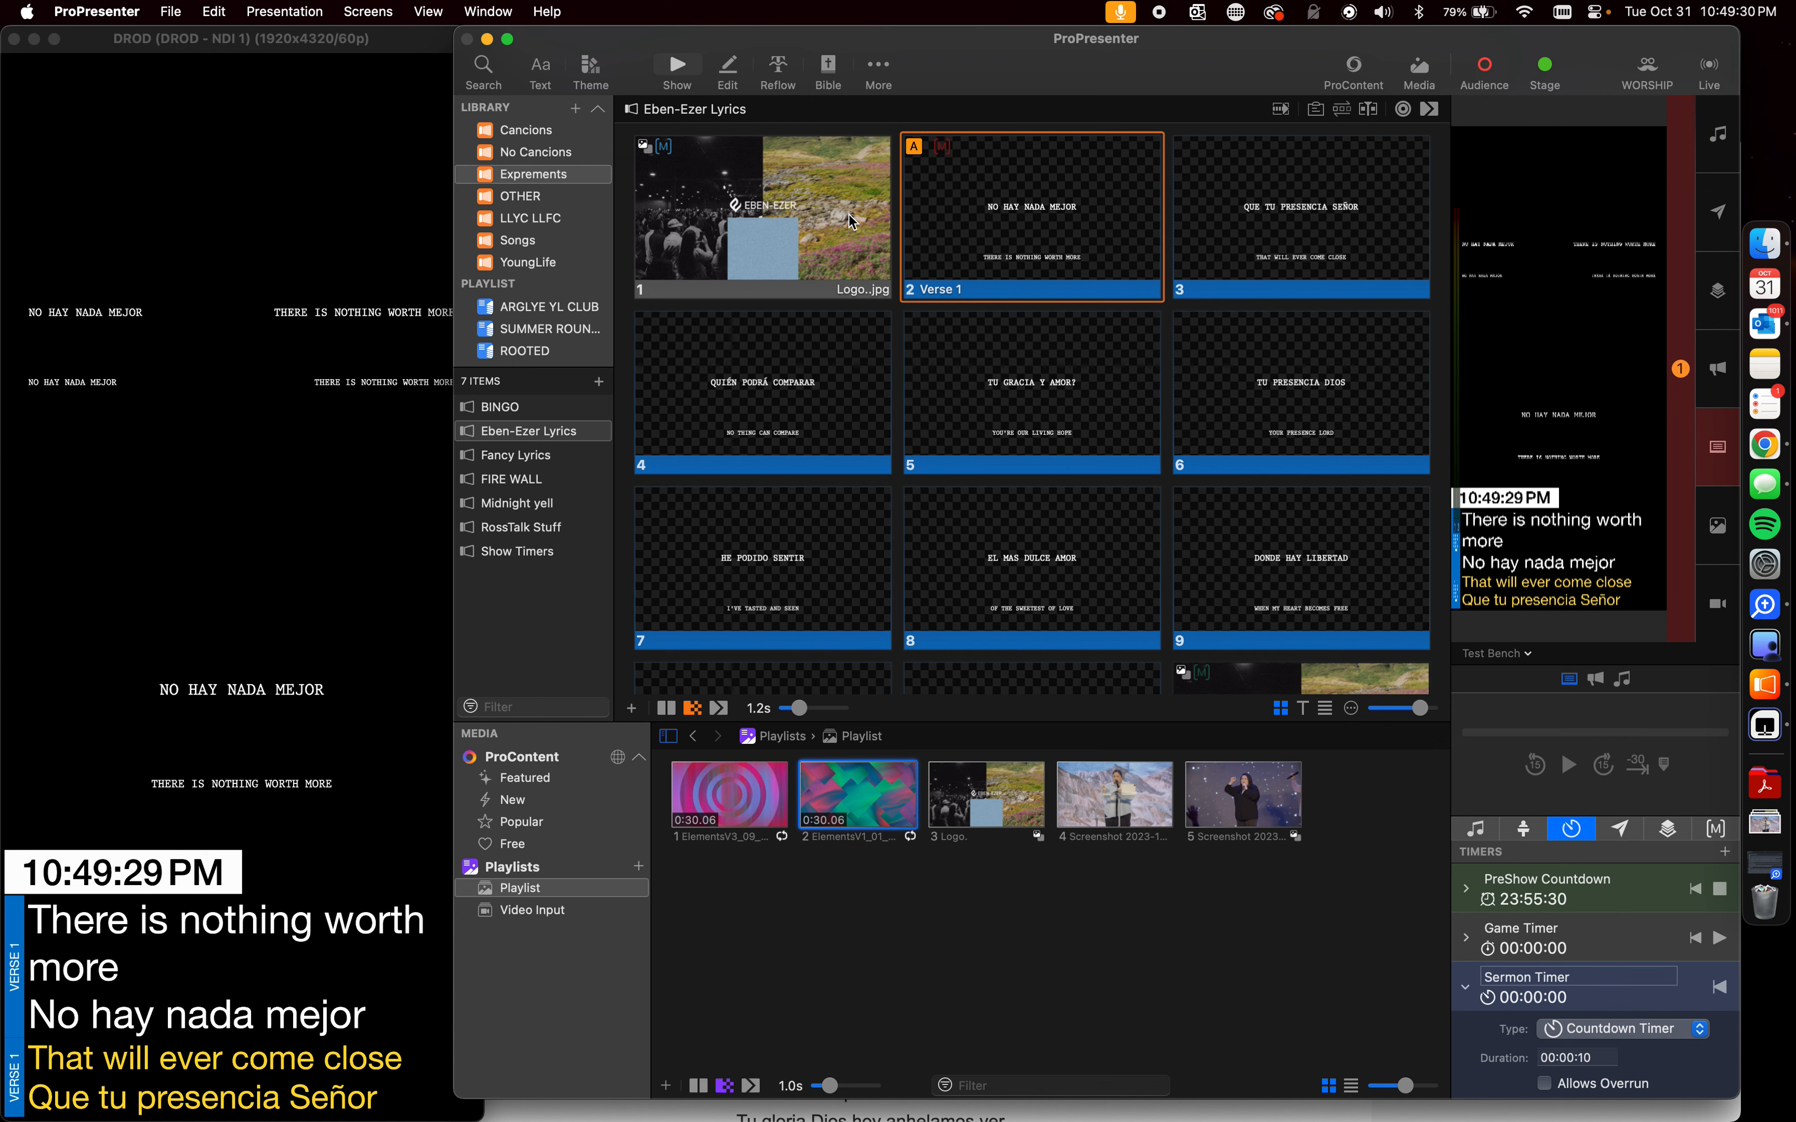
left_click(849, 214)
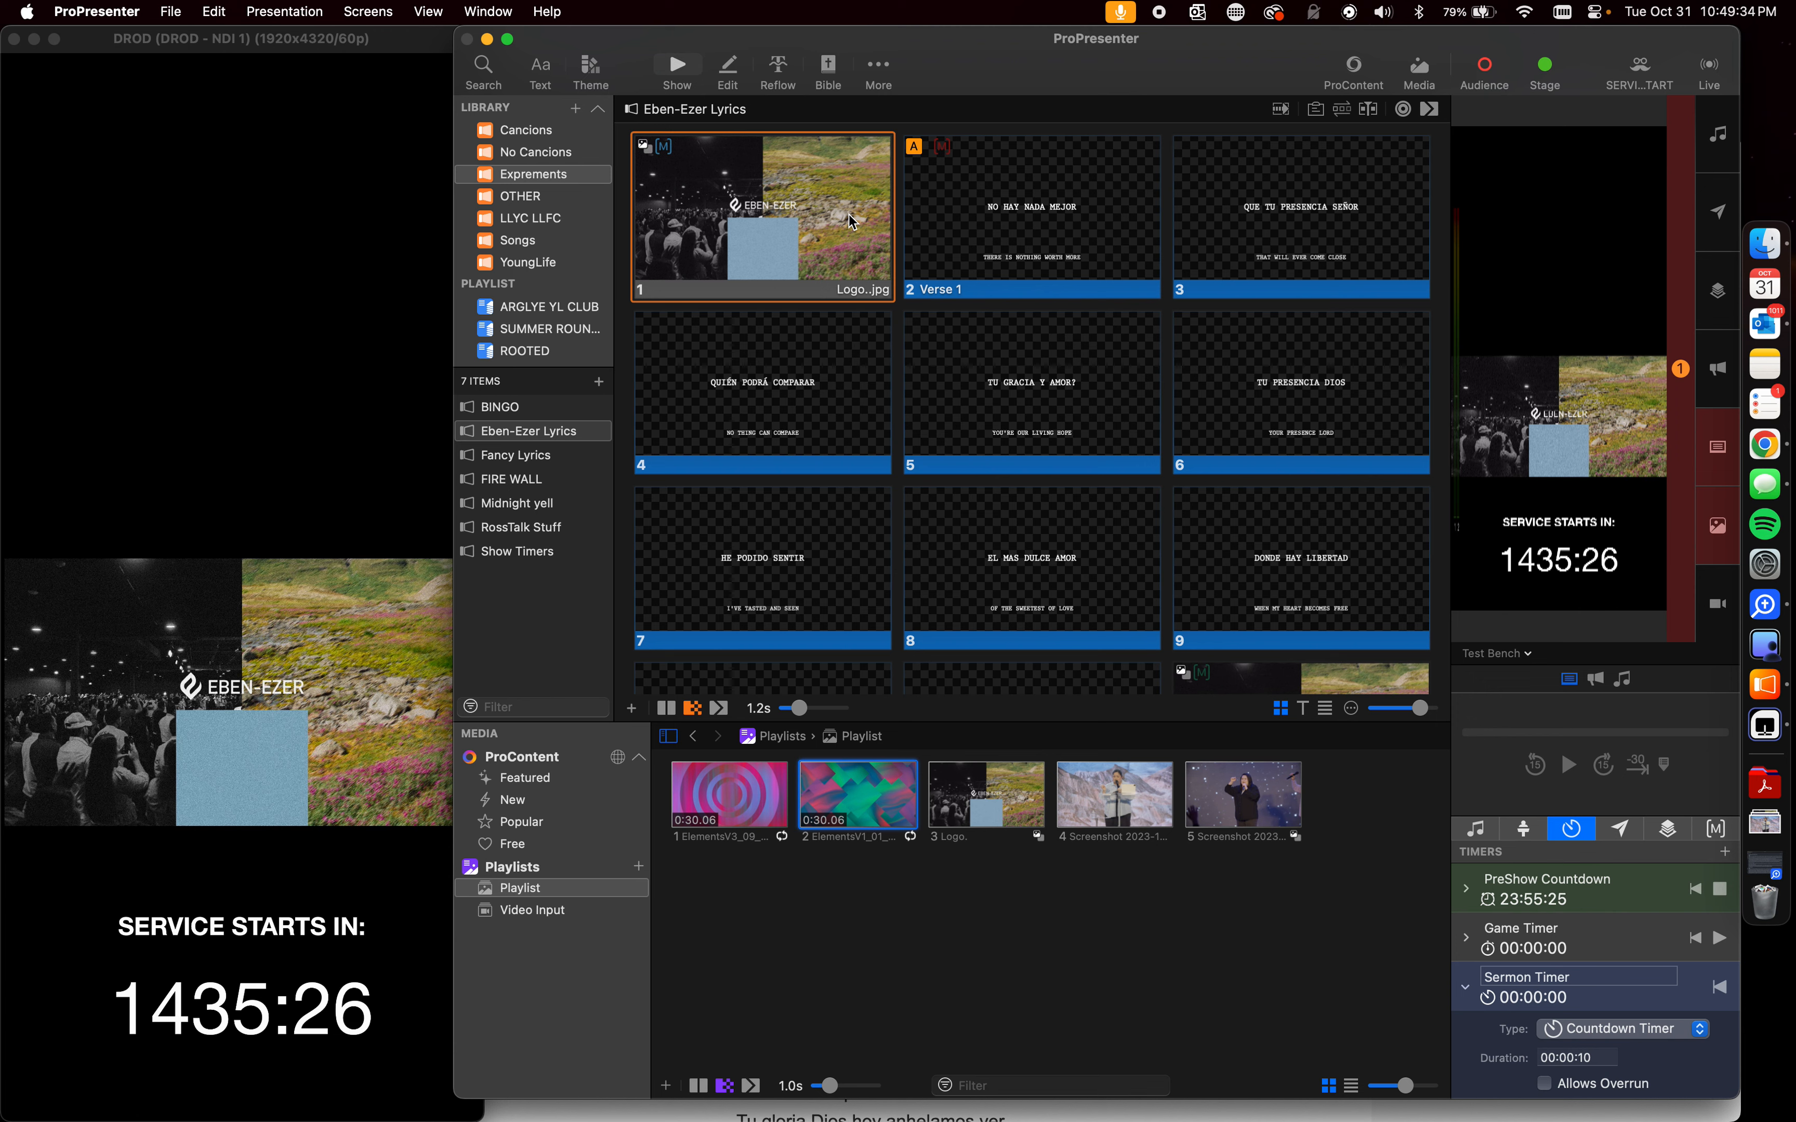
key("Right")
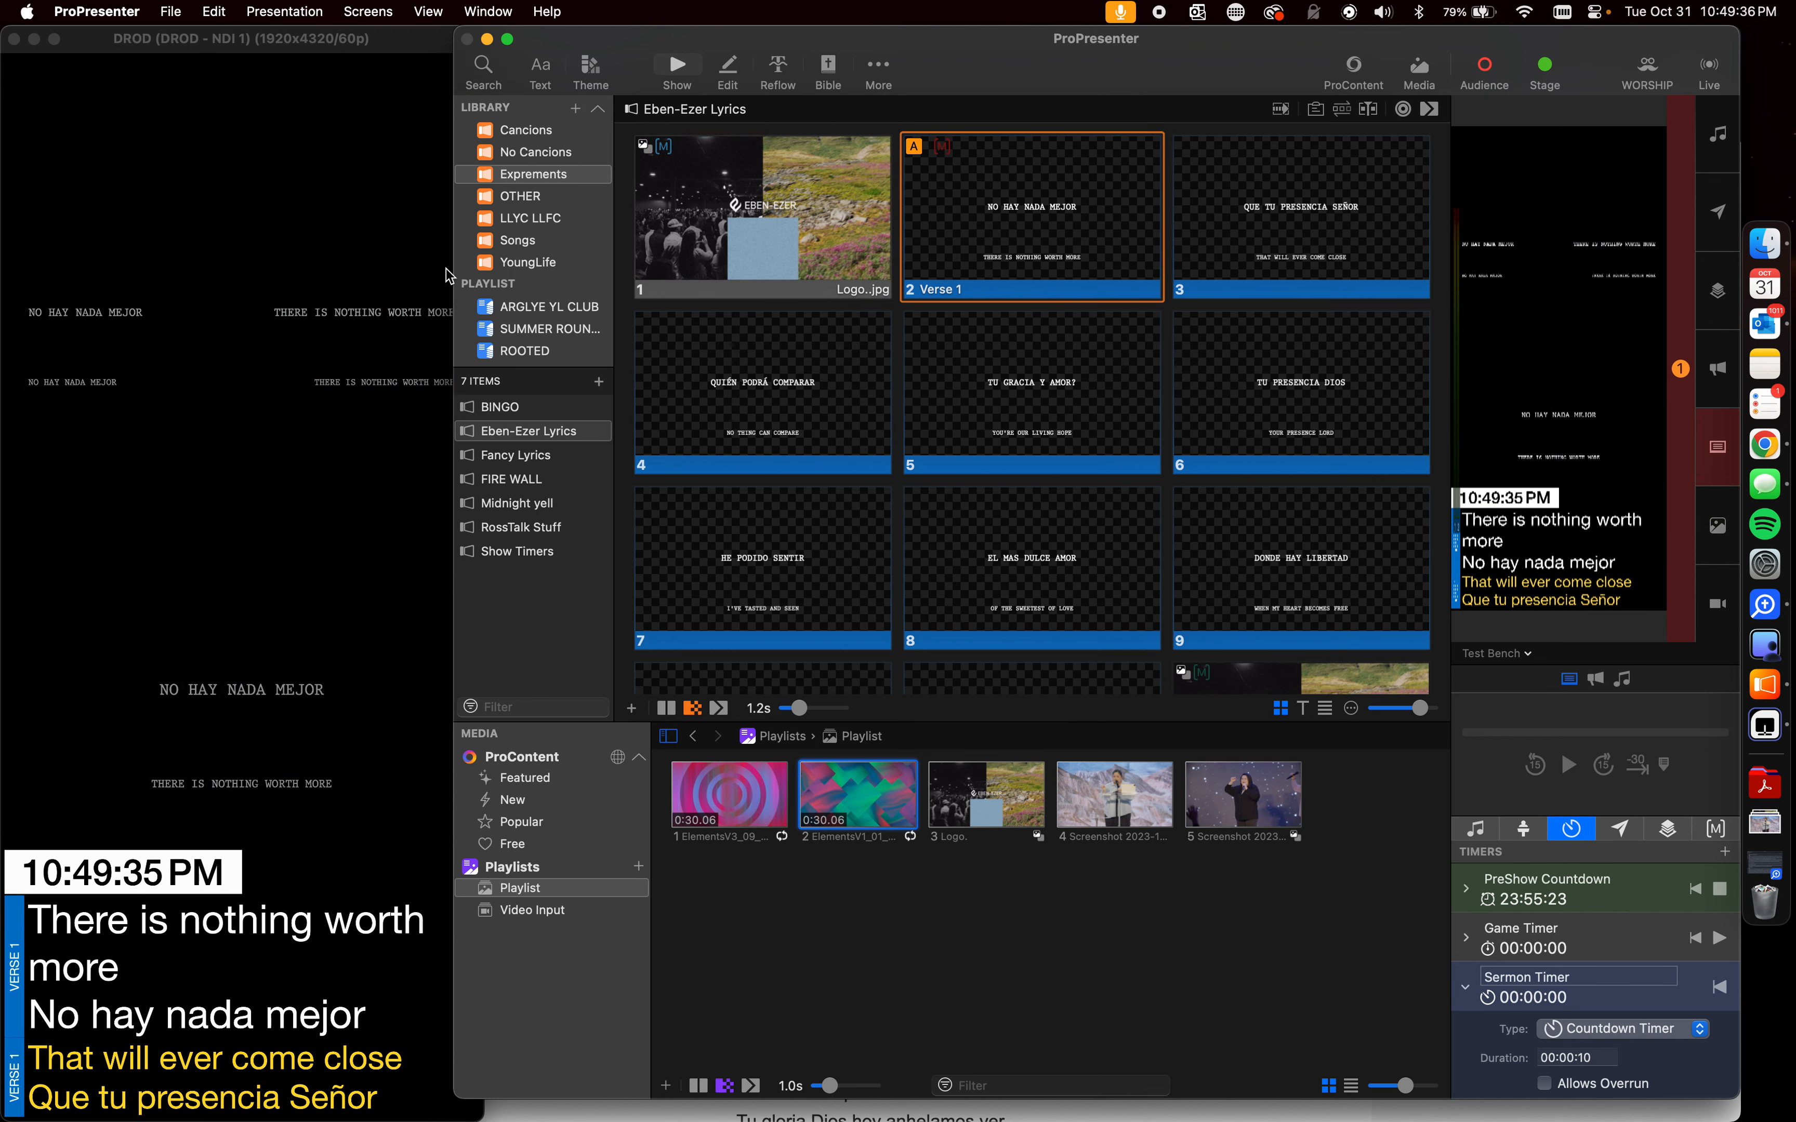